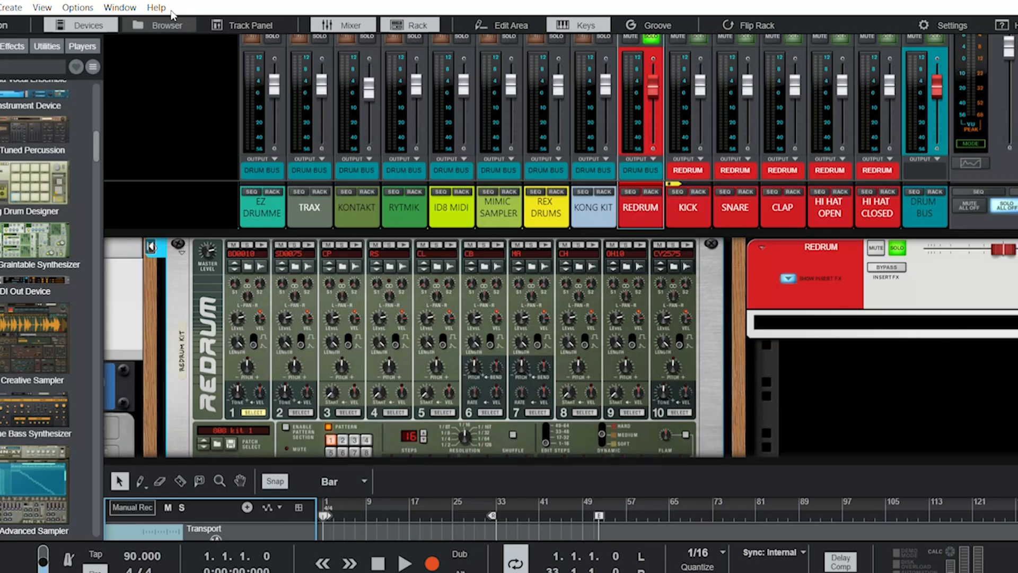
# - Show and hide the browser, devices, track panel and mixer in turn to review the workspace areas
pyautogui.click(169, 24)
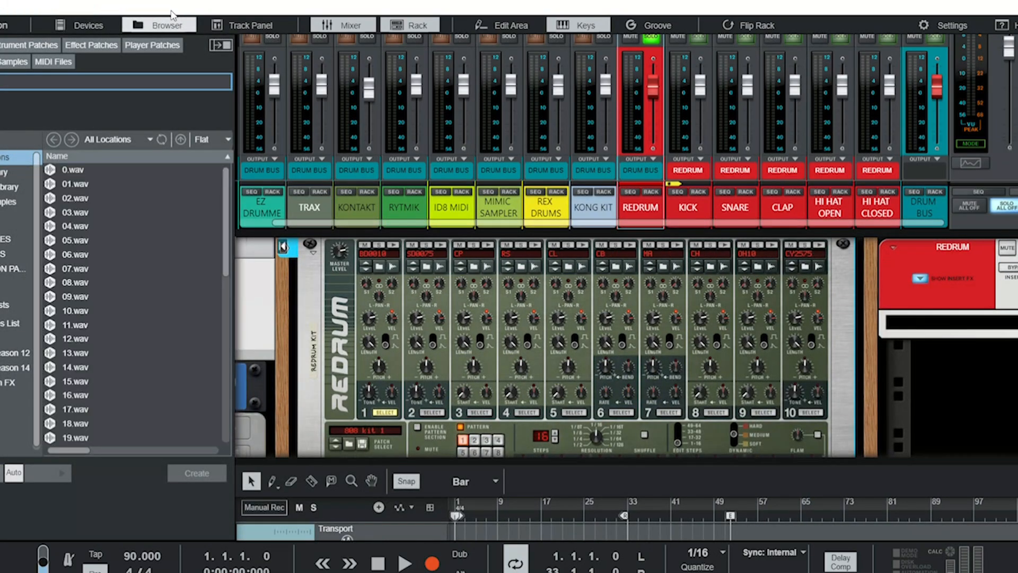
pyautogui.click(171, 15)
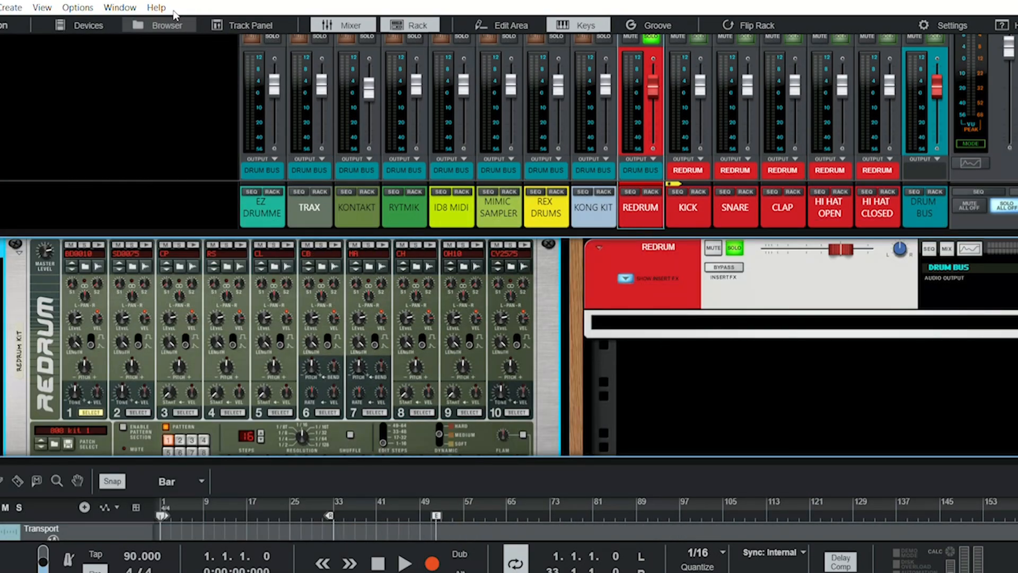
pyautogui.click(91, 19)
pyautogui.click(247, 19)
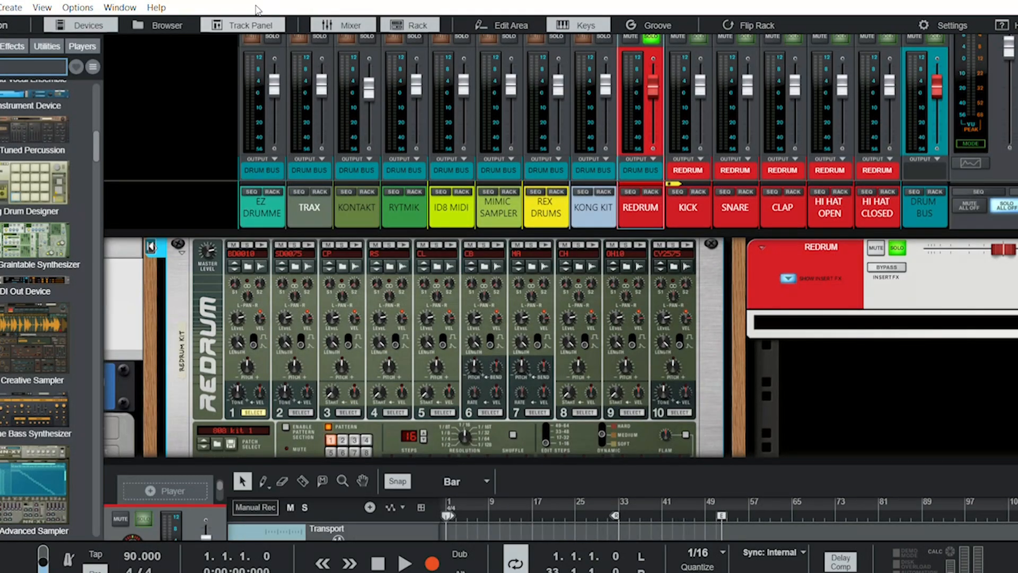
pyautogui.scroll(-8, 469, 437)
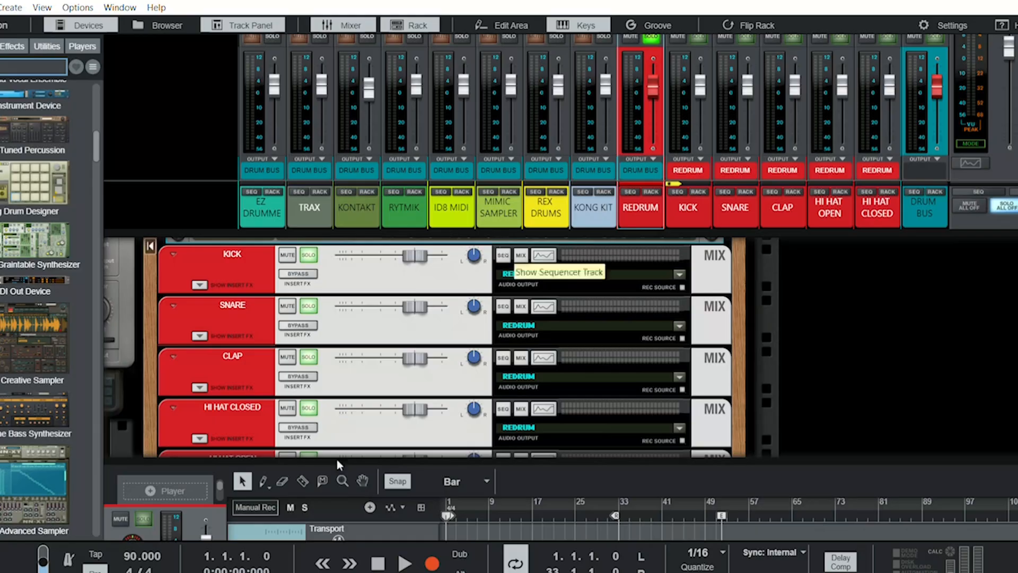
pyautogui.click(267, 23)
pyautogui.click(342, 23)
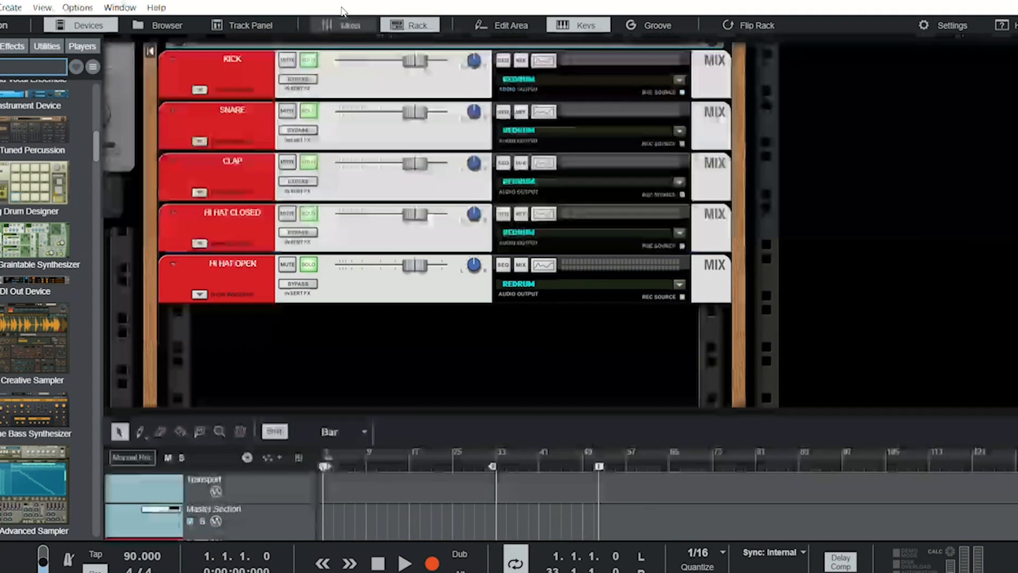
pyautogui.click(342, 25)
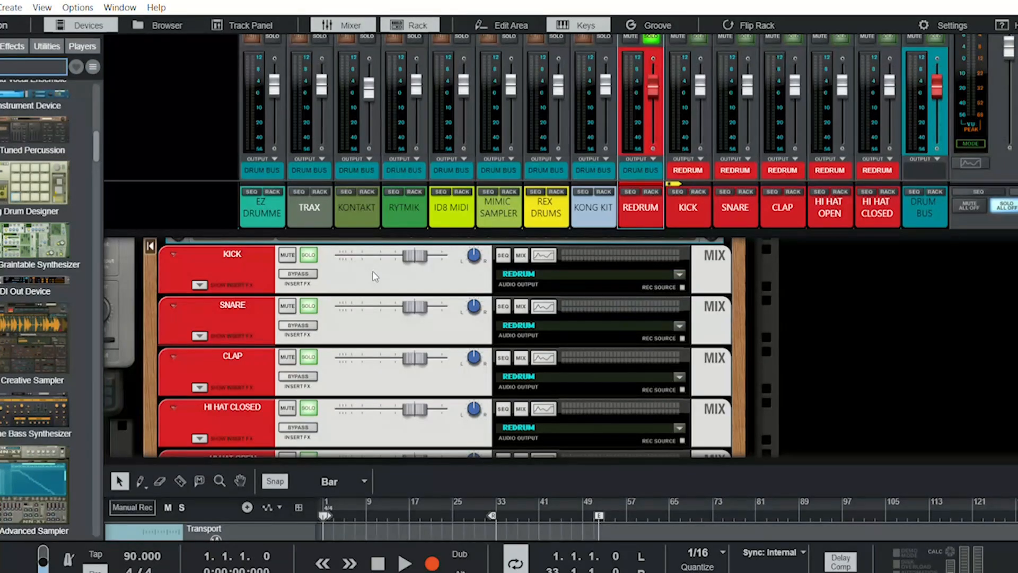
# - Look over the rack, from the Master Section and its send effects to the Redrum and its mix channels
pyautogui.scroll(3, 372, 272)
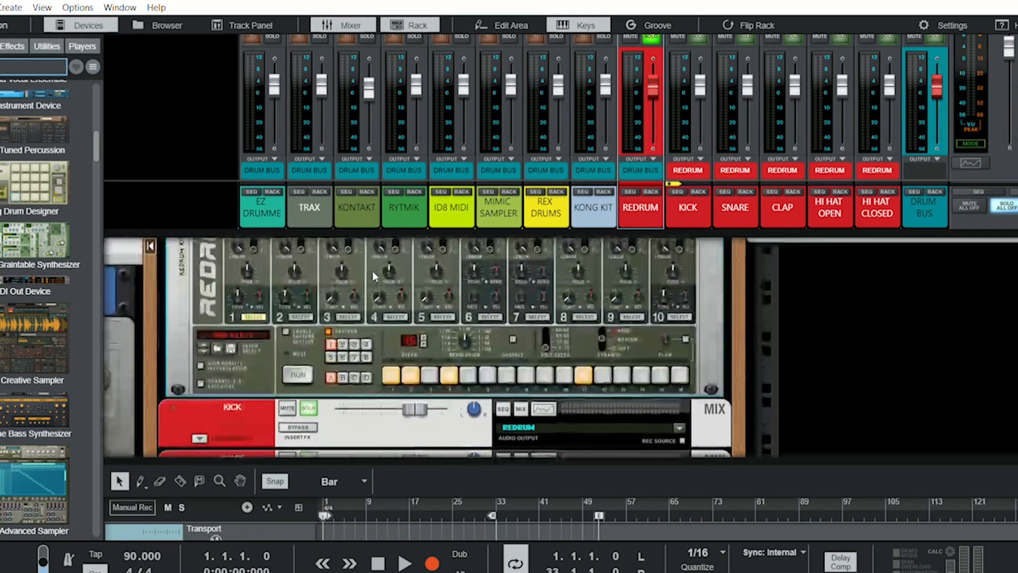
pyautogui.hscroll(-5, 373, 272)
pyautogui.hscroll(-5, 372, 270)
pyautogui.scroll(2, 373, 271)
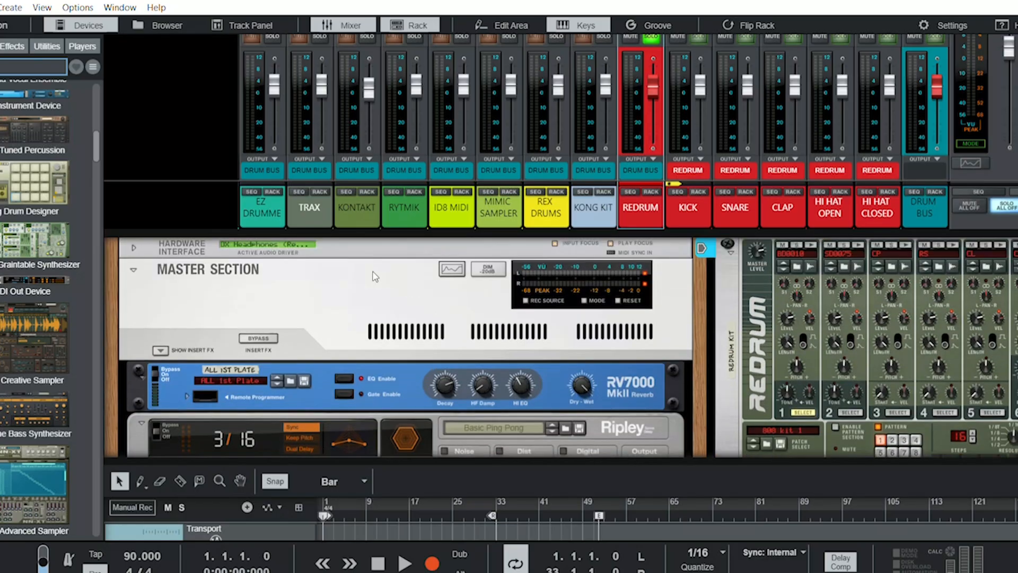
pyautogui.scroll(-3, 372, 271)
pyautogui.scroll(-6, 372, 270)
pyautogui.hscroll(6, 372, 270)
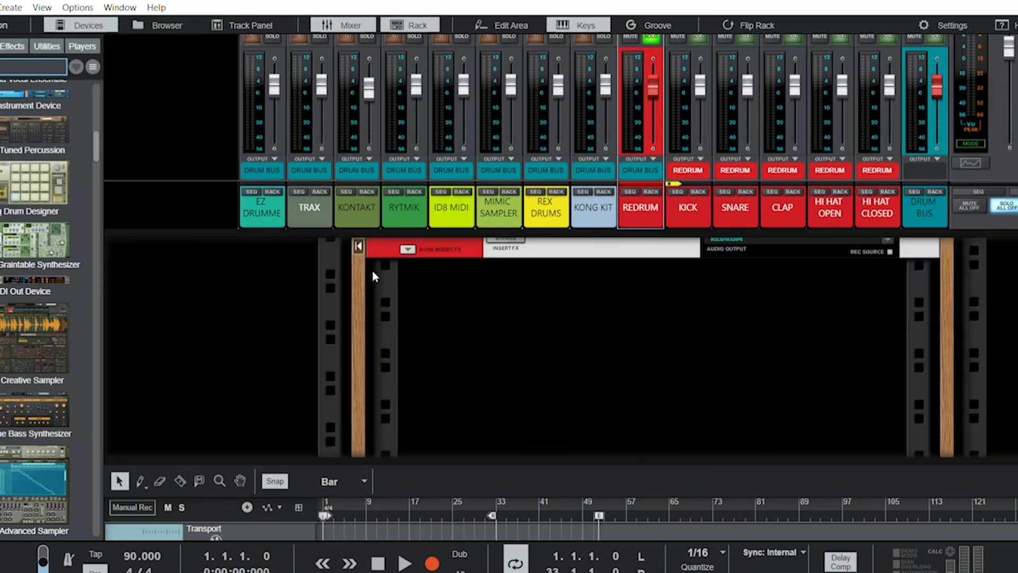
pyautogui.scroll(8, 373, 271)
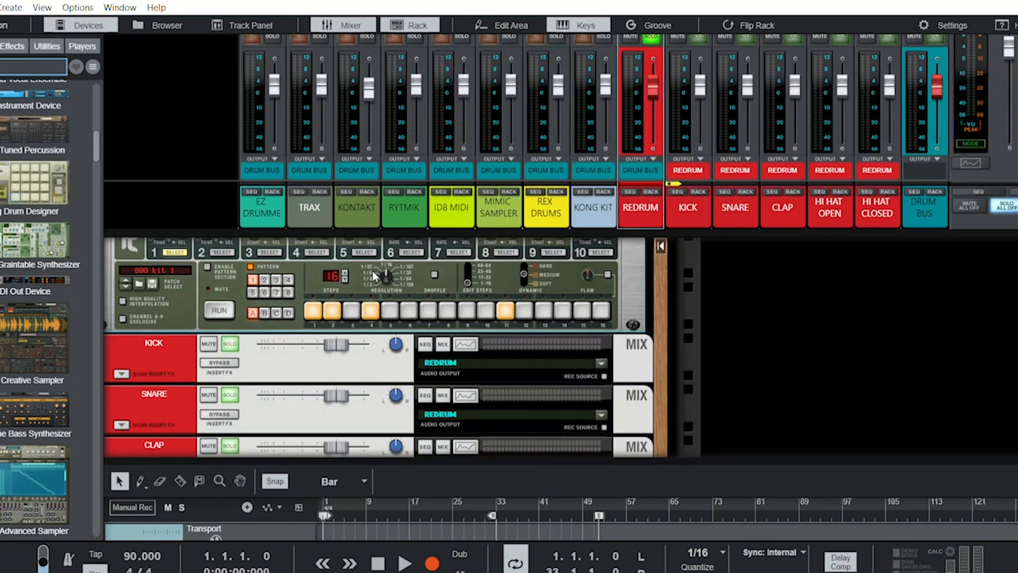
# - Flip the rack to inspect the cabling on the back of the Redrum, and return to its front
pyautogui.scroll(3, 372, 271)
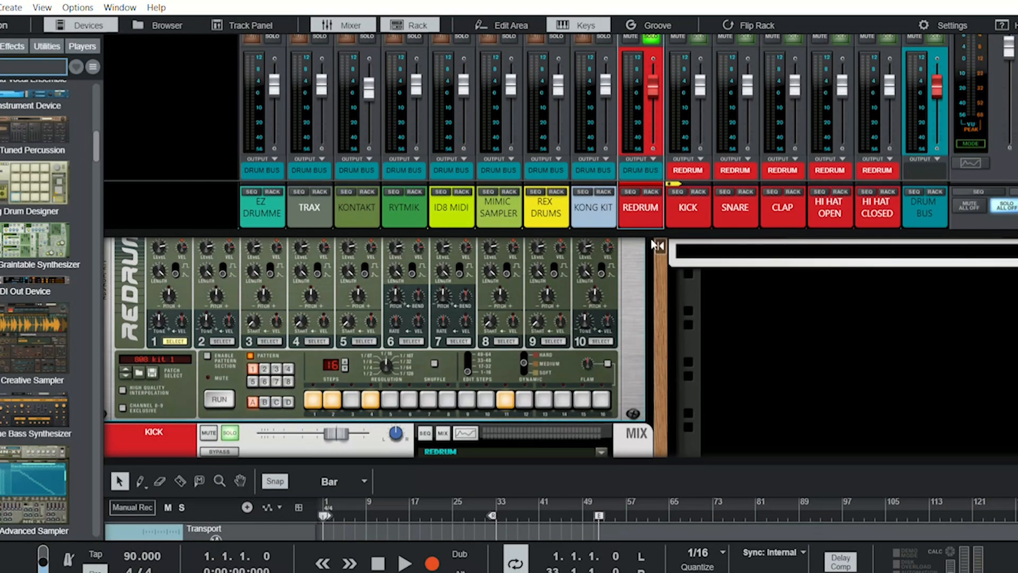
pyautogui.press('Tab')
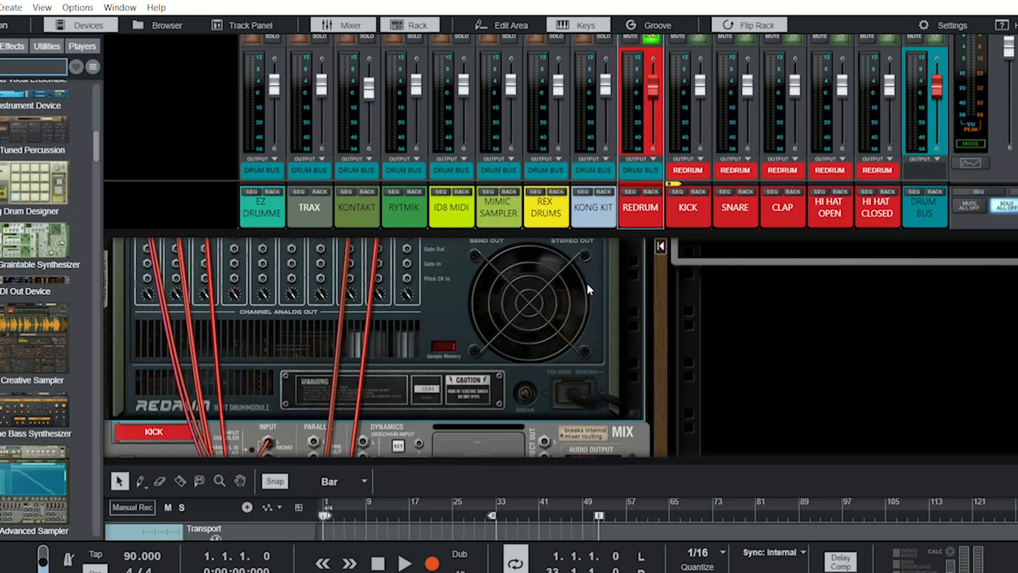
pyautogui.press('Tab')
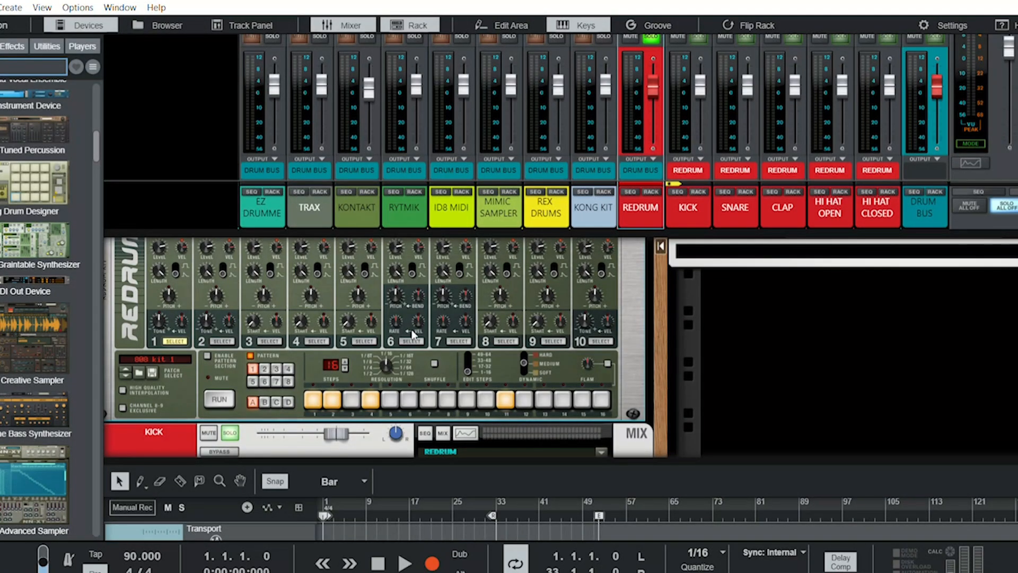
pyautogui.scroll(2, 288, 348)
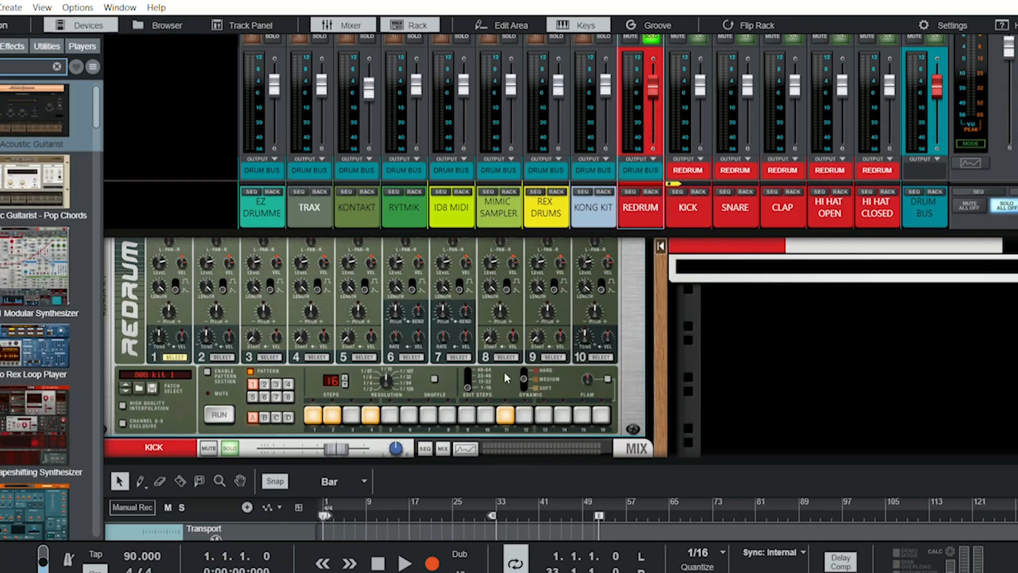
# - Play the song to hear the soloed Redrum kit, and return the playhead to the start
pyautogui.click(406, 547)
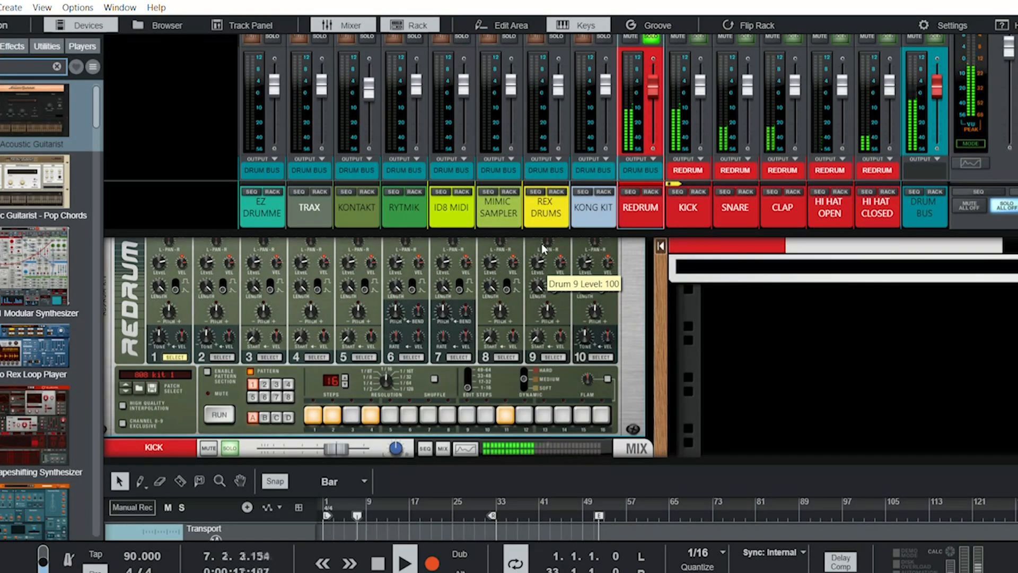
pyautogui.press('space')
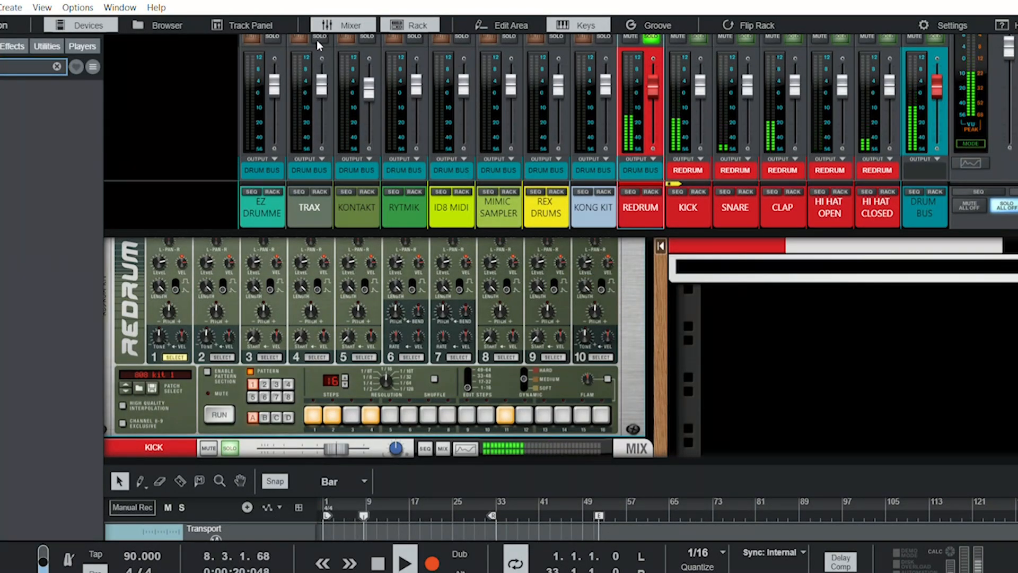
pyautogui.click(595, 288)
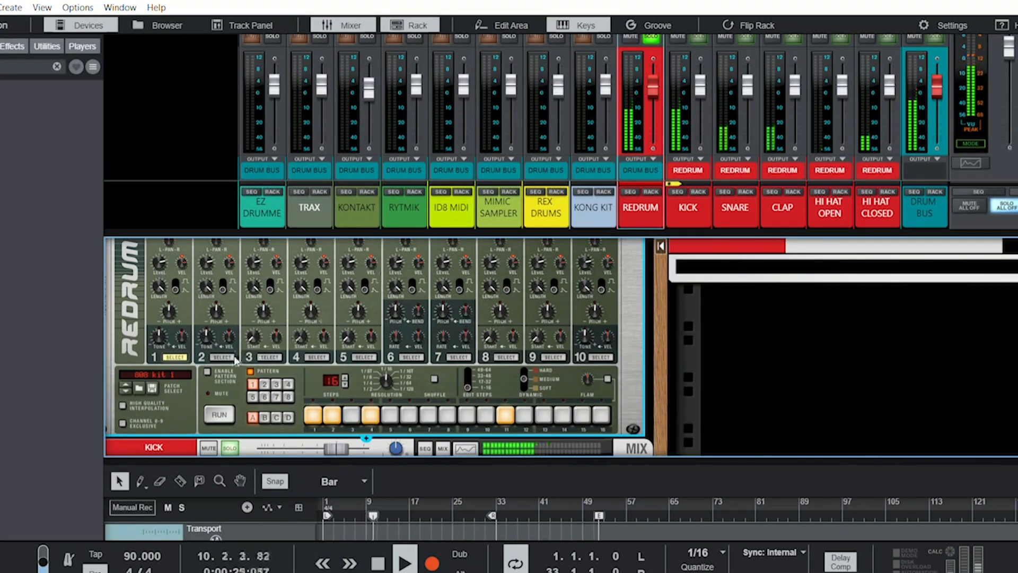
pyautogui.doubleClick(386, 560)
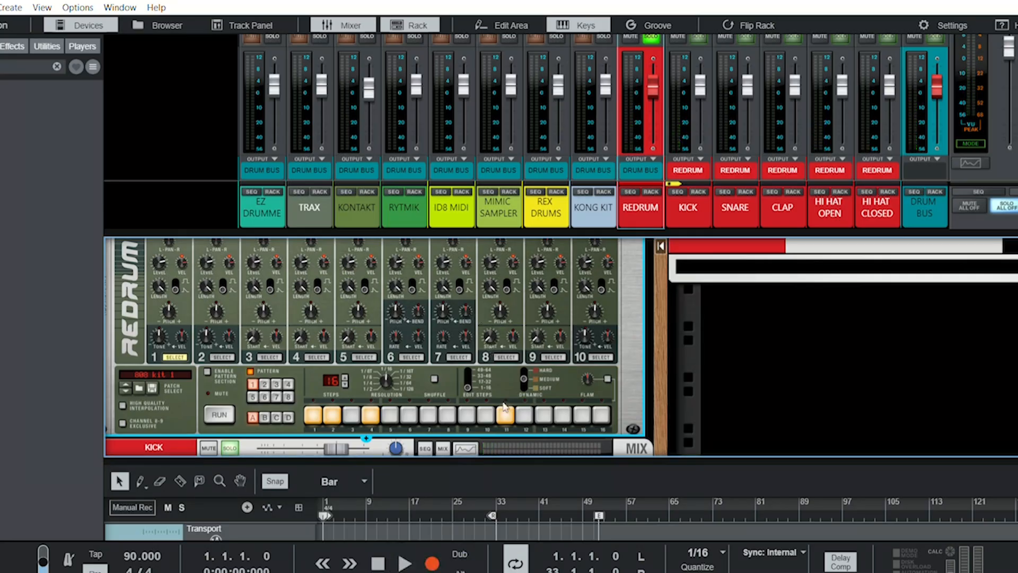
# - Hide the rack and view the Redrum's drum notes in the edit area before closing that area
pyautogui.scroll(-5, 504, 408)
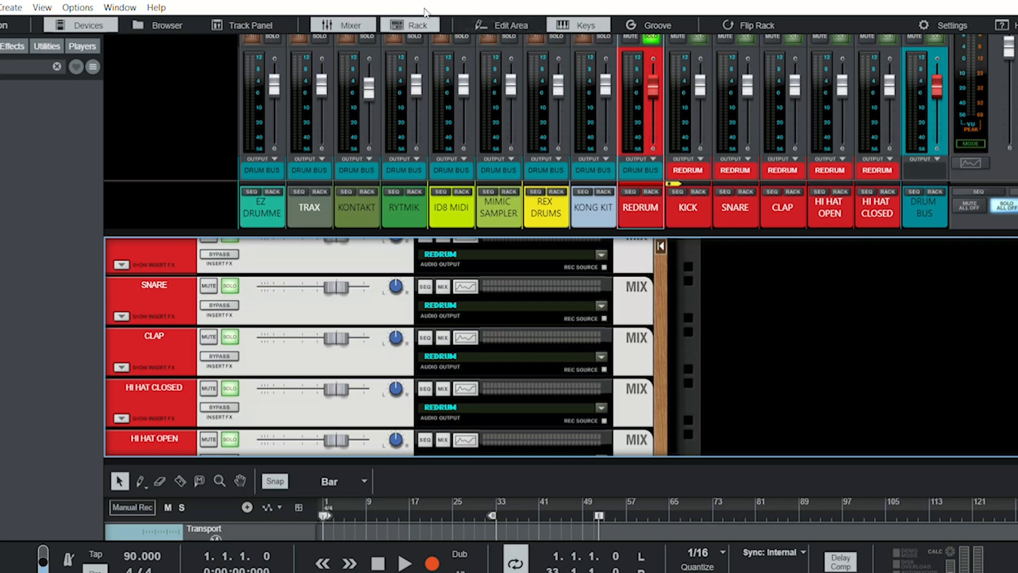
pyautogui.click(419, 24)
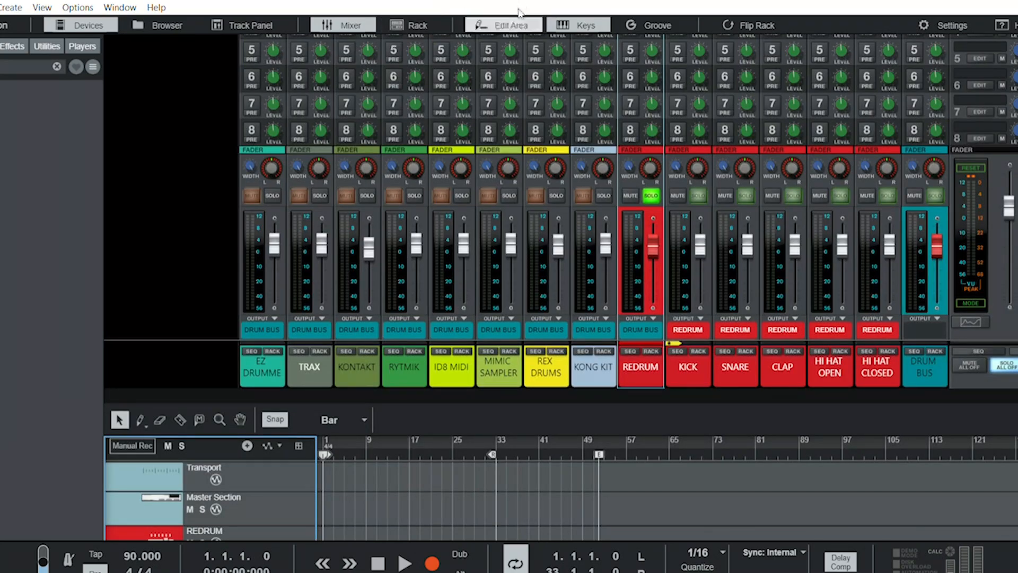
pyautogui.click(509, 25)
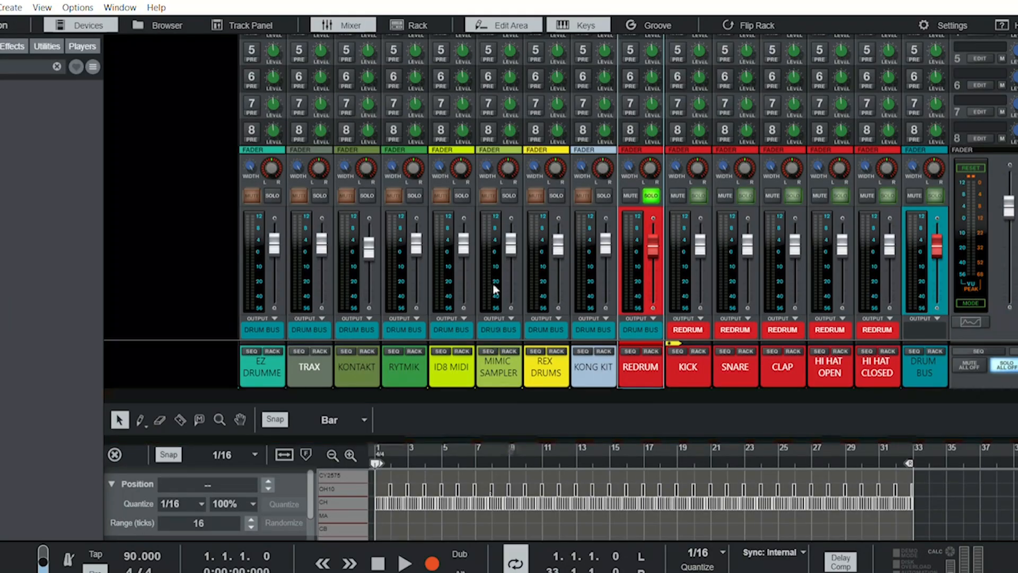
pyautogui.click(507, 24)
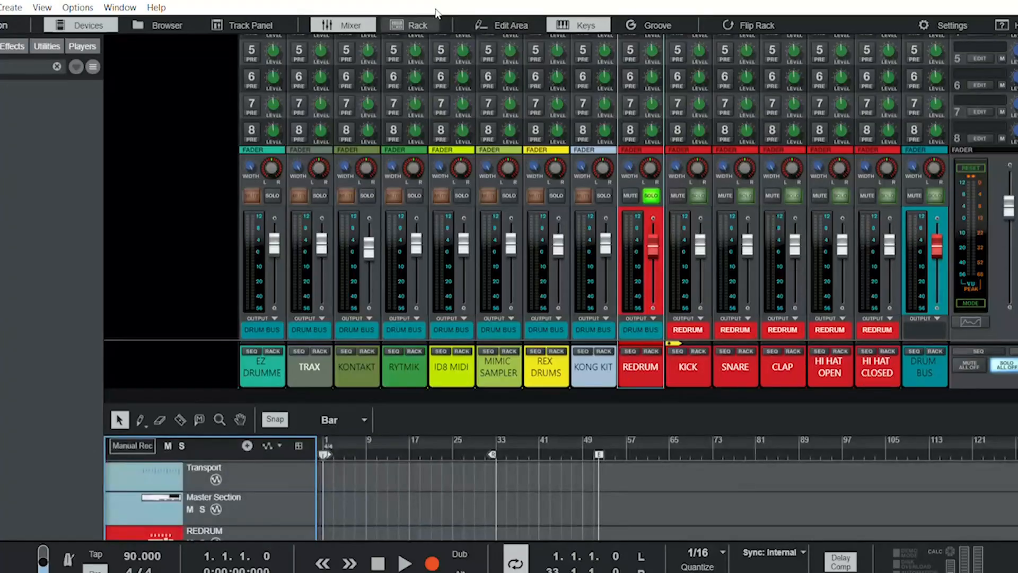
# - Solo the KONG KIT channel instead of REDRUM and show its device in the rack
pyautogui.click(603, 195)
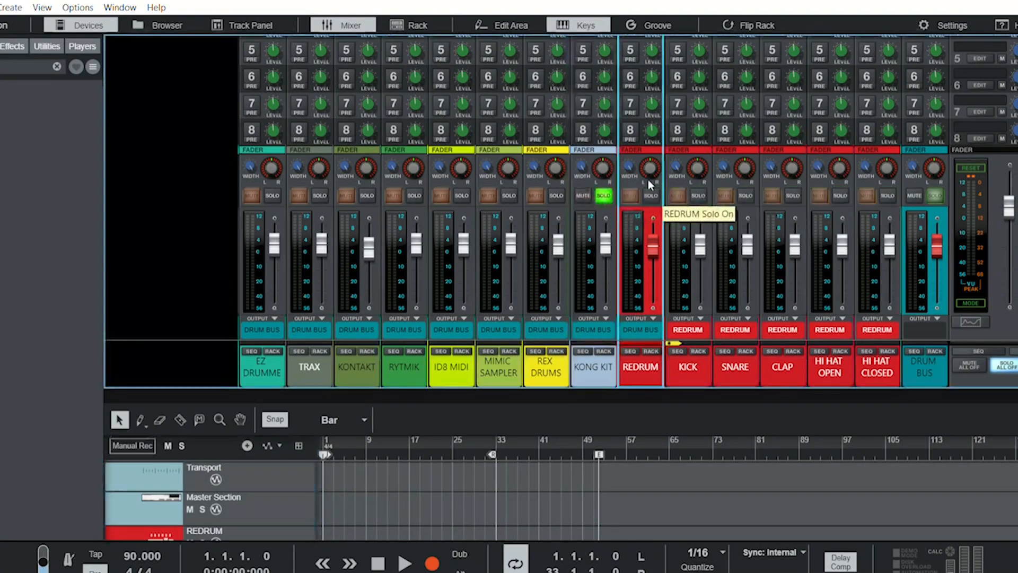
pyautogui.click(650, 195)
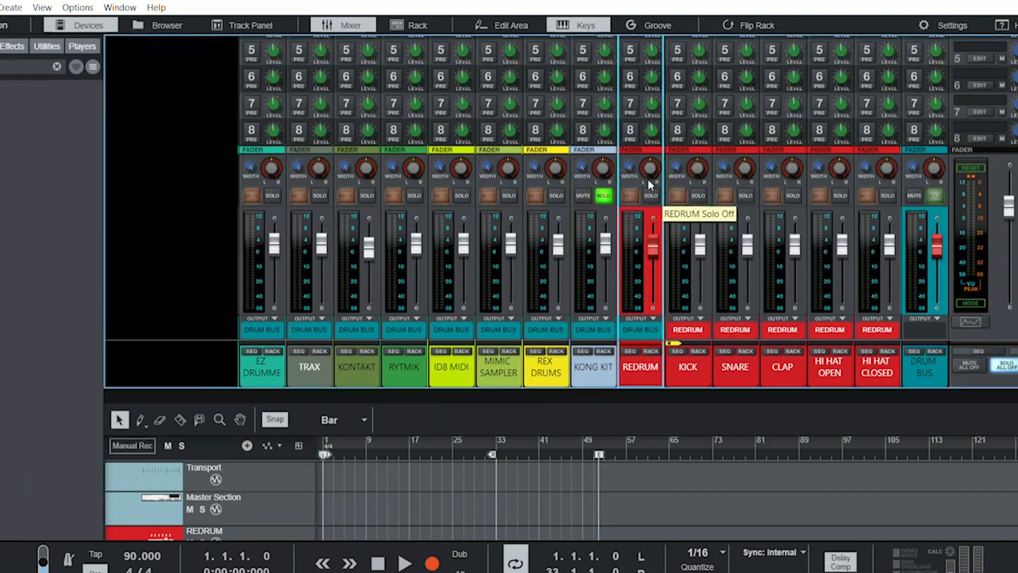
pyautogui.click(604, 350)
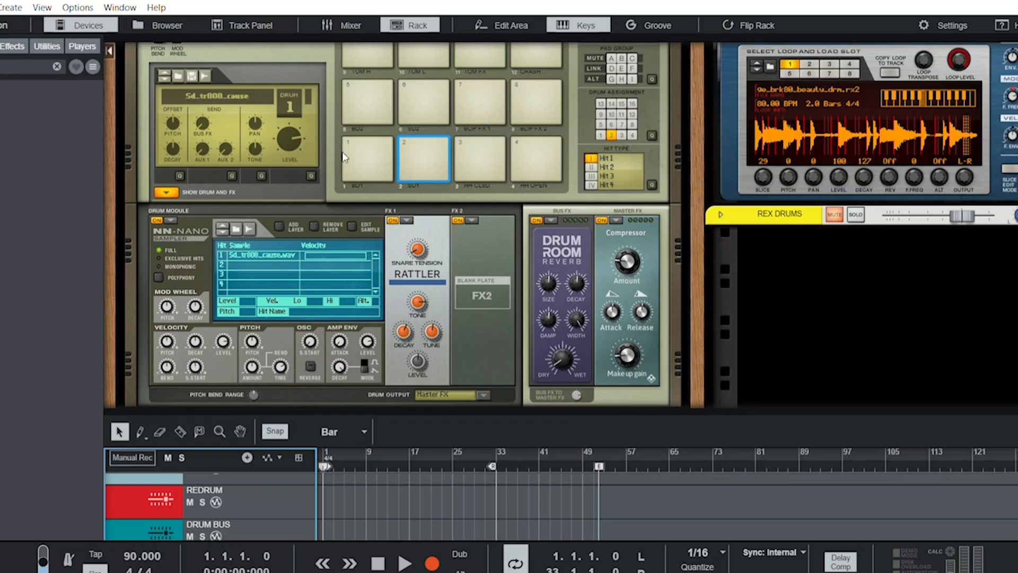
# - Audition Kong pads 1, 2, 5 and 6 to compare their drum samples and effects
pyautogui.click(365, 157)
pyautogui.click(365, 157)
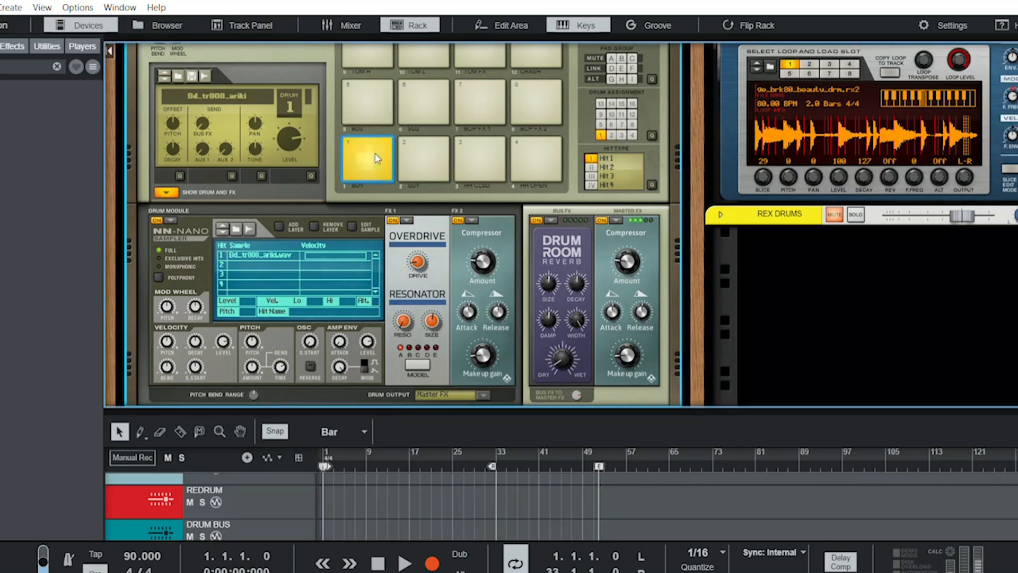
pyautogui.click(423, 158)
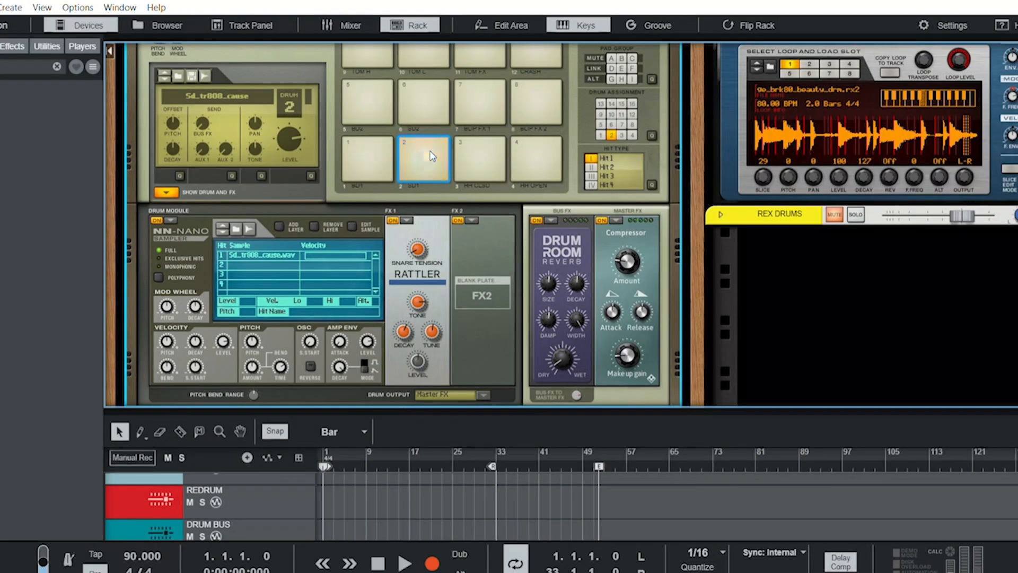
pyautogui.click(355, 95)
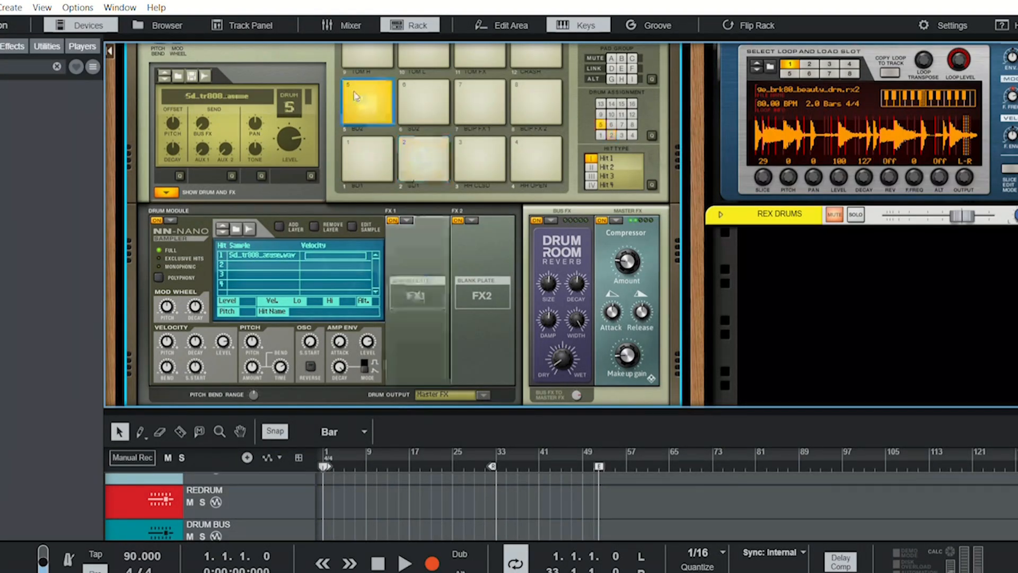
pyautogui.click(431, 108)
pyautogui.click(384, 144)
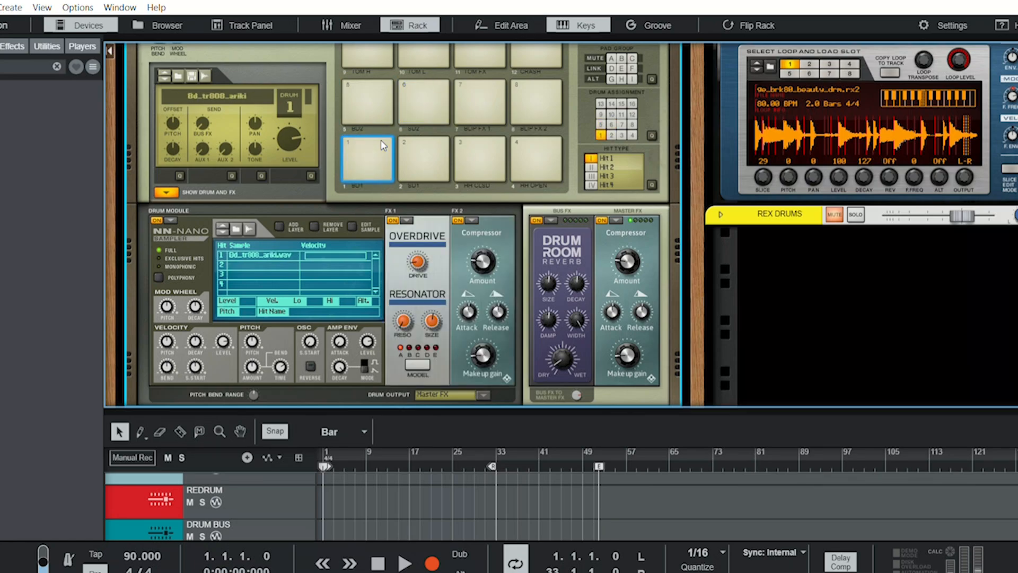
pyautogui.click(423, 151)
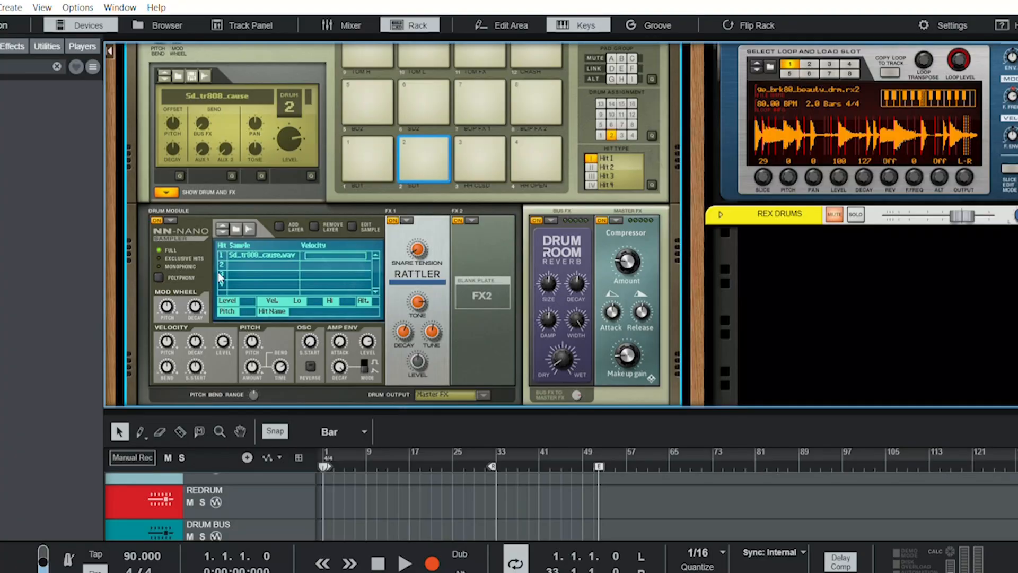
# - Play the song to hear the Kong kit while viewing its pads, drum module and effects
pyautogui.scroll(3, 219, 276)
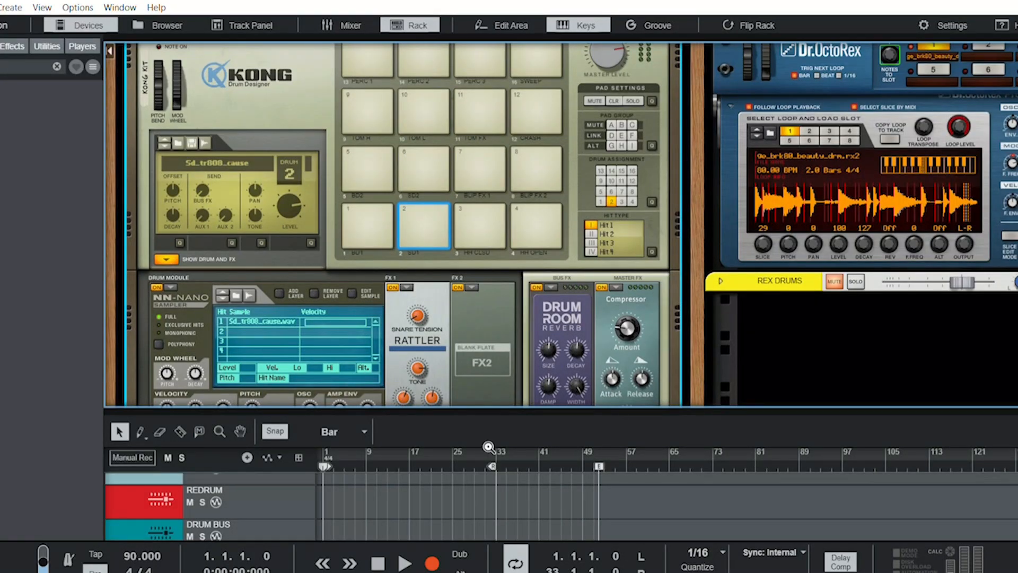
pyautogui.press('space')
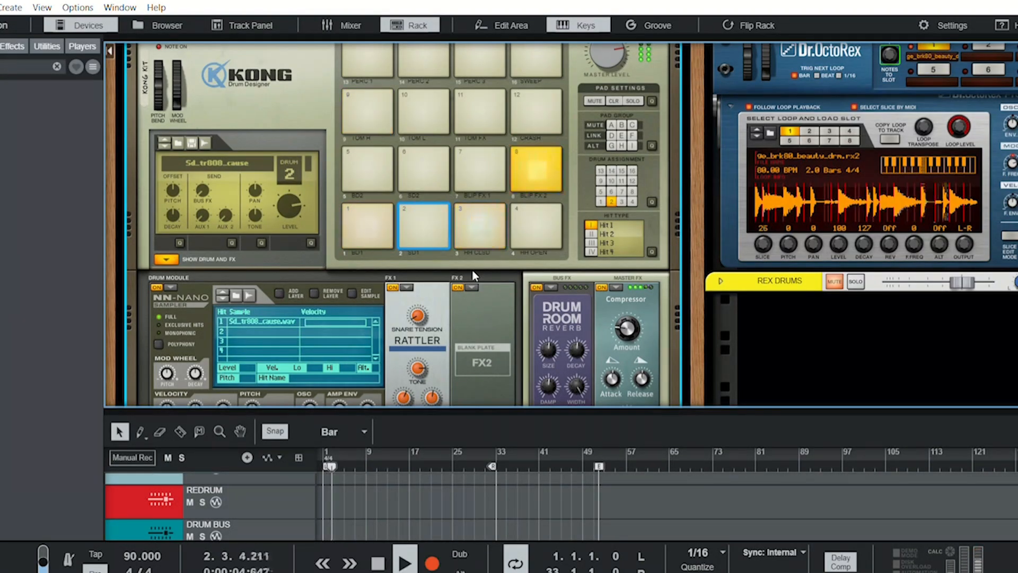
pyautogui.scroll(1, 474, 275)
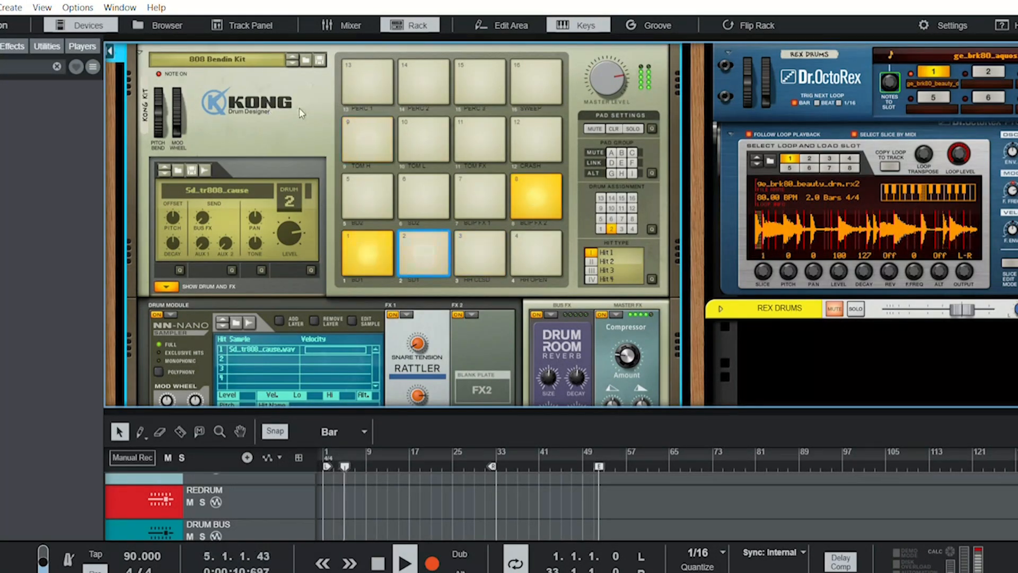
pyautogui.scroll(-3, 428, 187)
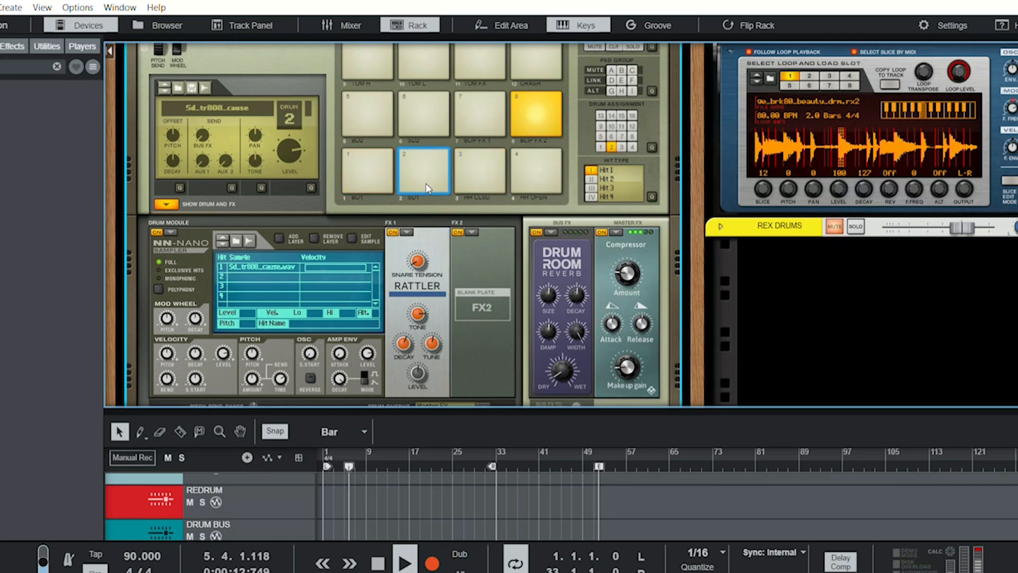
pyautogui.scroll(3, 427, 188)
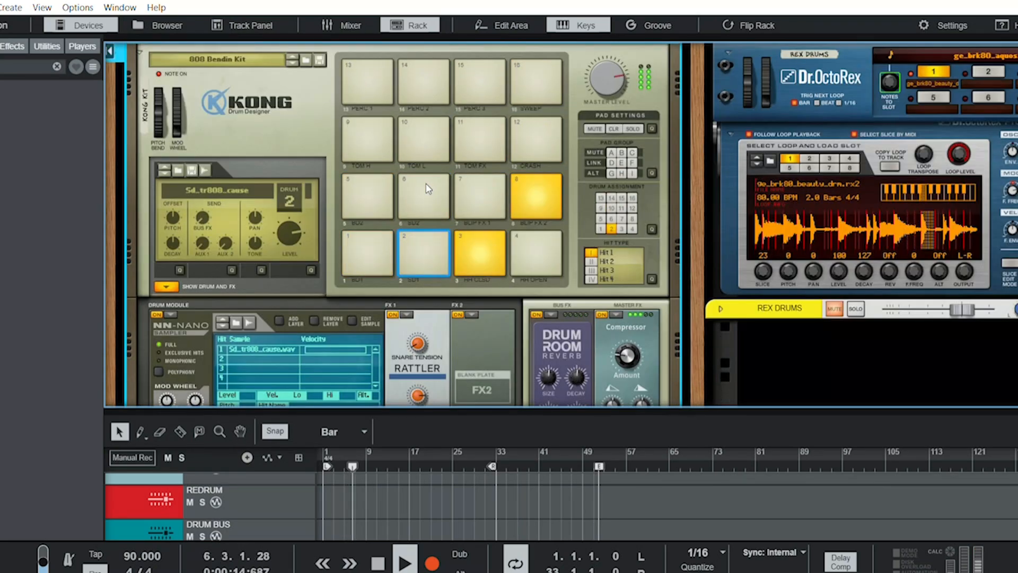
# - Stop playback and solo REX DRUMS instead of KONG KIT in the mixer, with the Dr. OctoRex device shown in the rack
pyautogui.press('space')
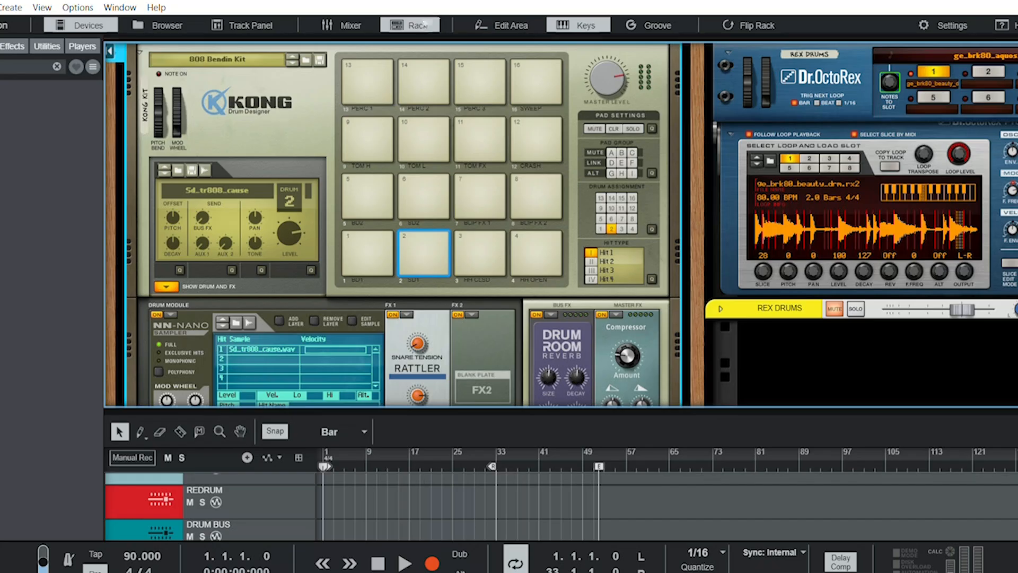
pyautogui.click(350, 25)
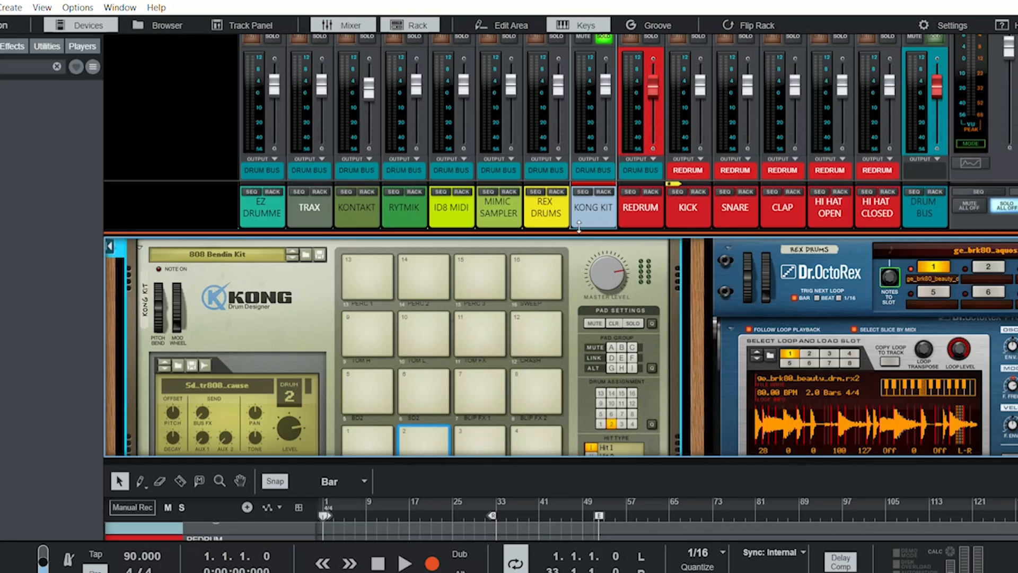
pyautogui.hscroll(3, 752, 309)
pyautogui.hscroll(4, 751, 307)
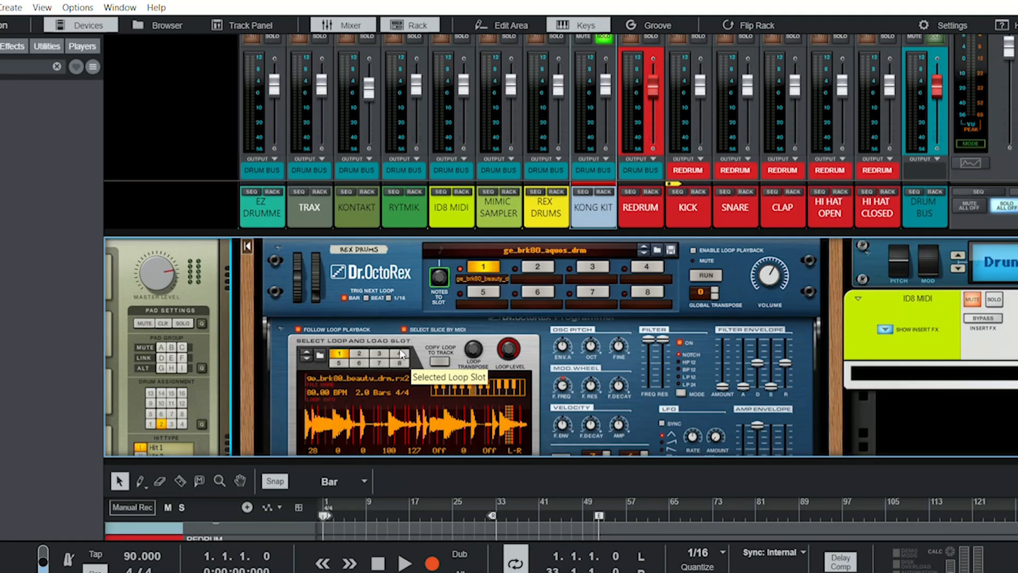
pyautogui.scroll(-1, 379, 428)
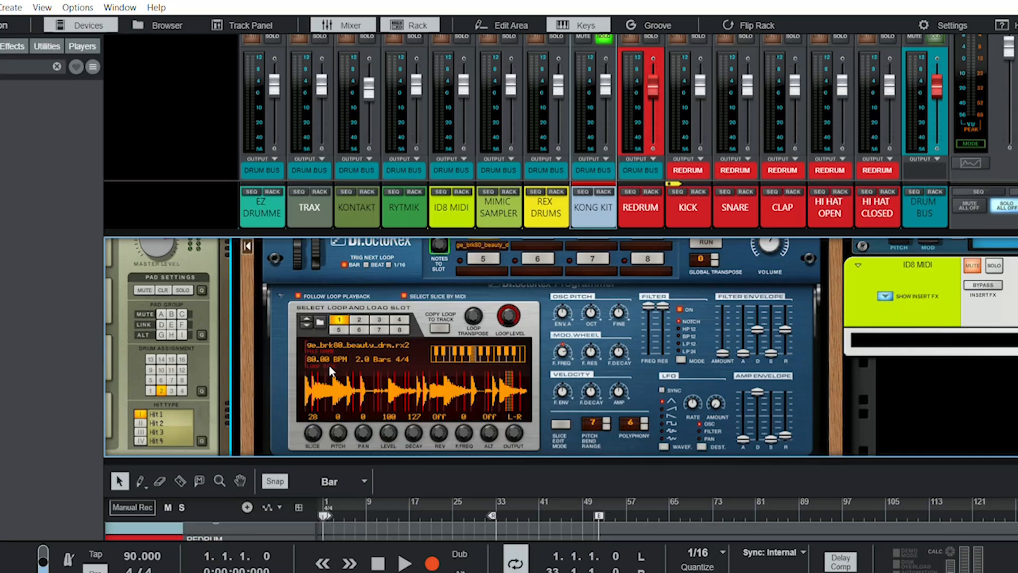
pyautogui.click(557, 37)
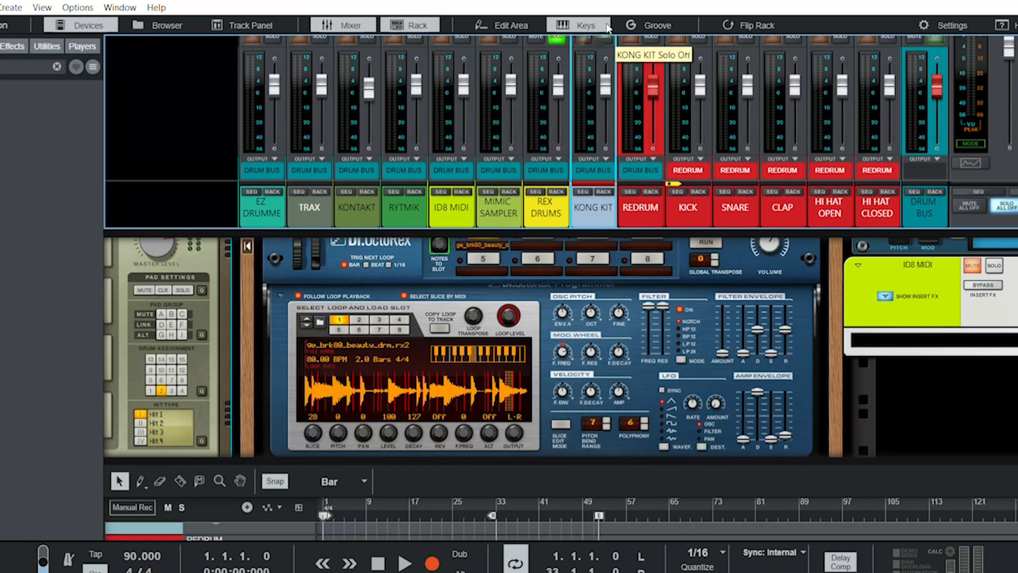
# - Play the song to hear the REX drums while viewing the Dr. OctoRex loop slices, and stop playback
pyautogui.press('space')
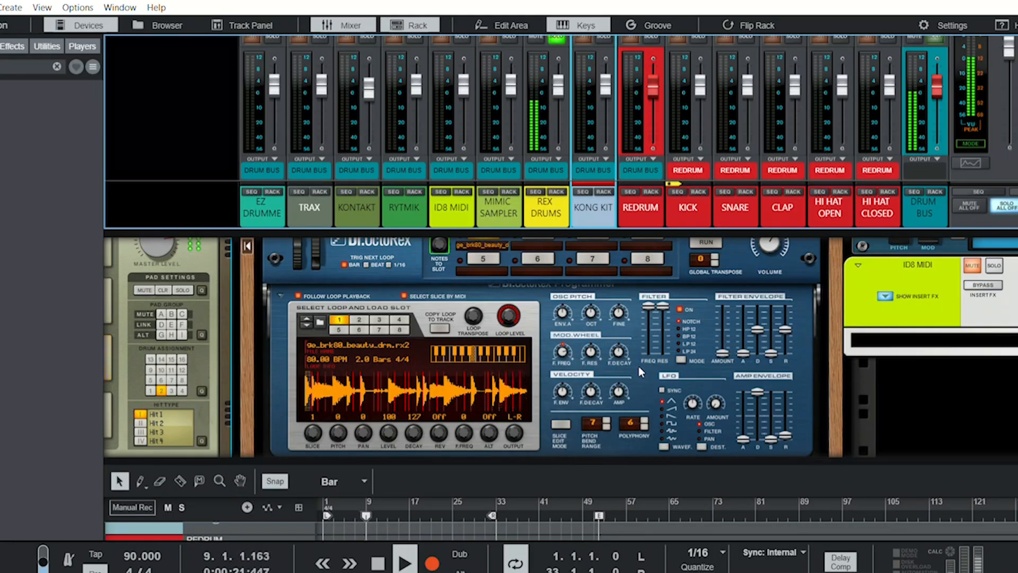
pyautogui.scroll(1, 638, 365)
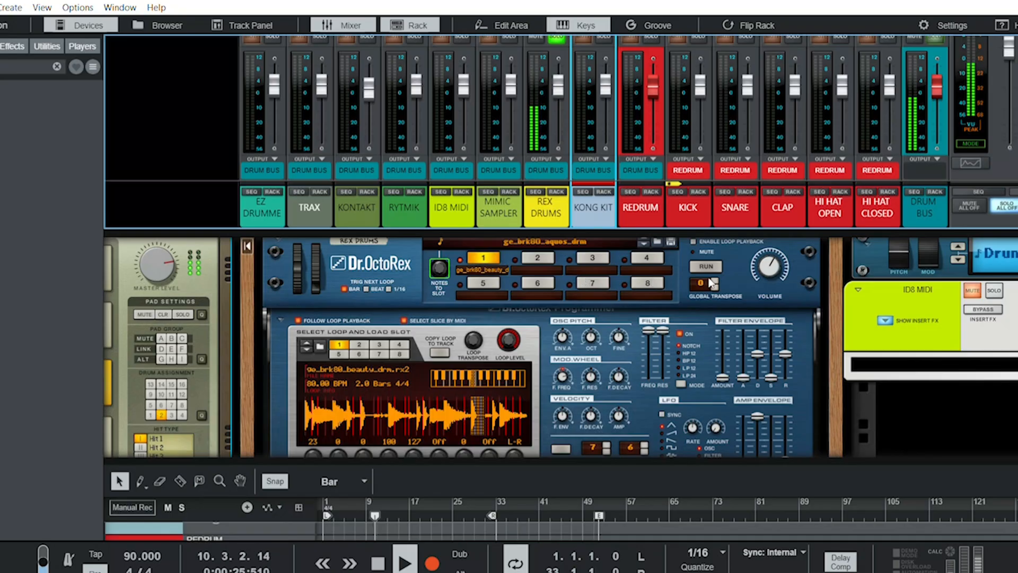
pyautogui.click(436, 374)
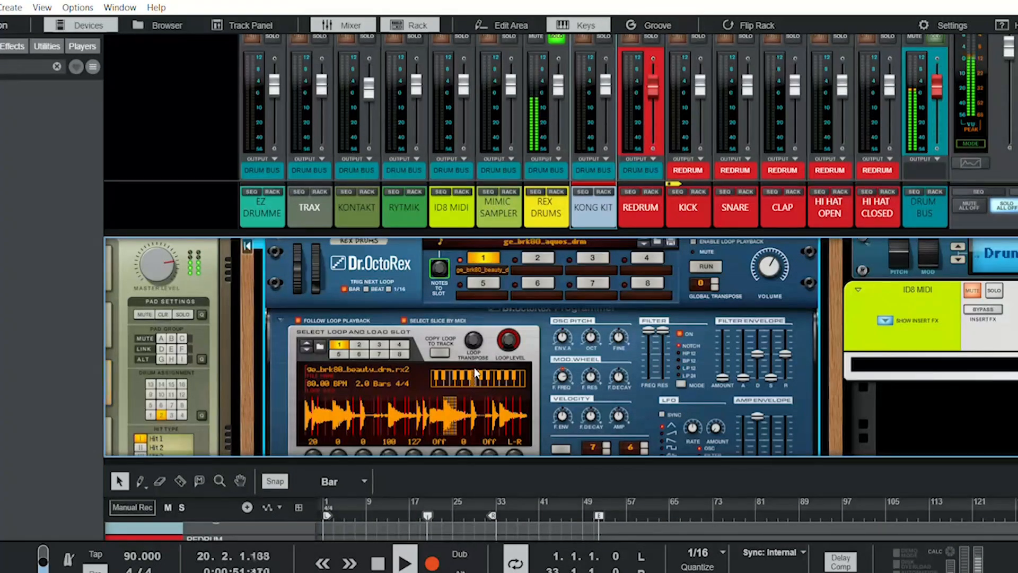
pyautogui.press('space')
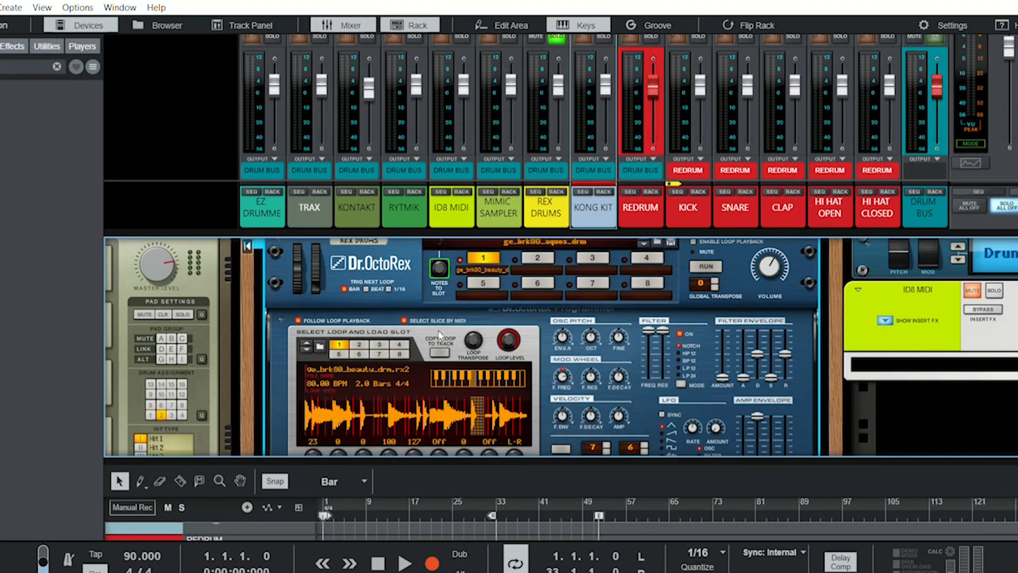
# - Solo the MIMIC SAMPLER channel instead of REX DRUMS and show the Mimic device's mode selector and waveform in the rack
pyautogui.scroll(2, 550, 58)
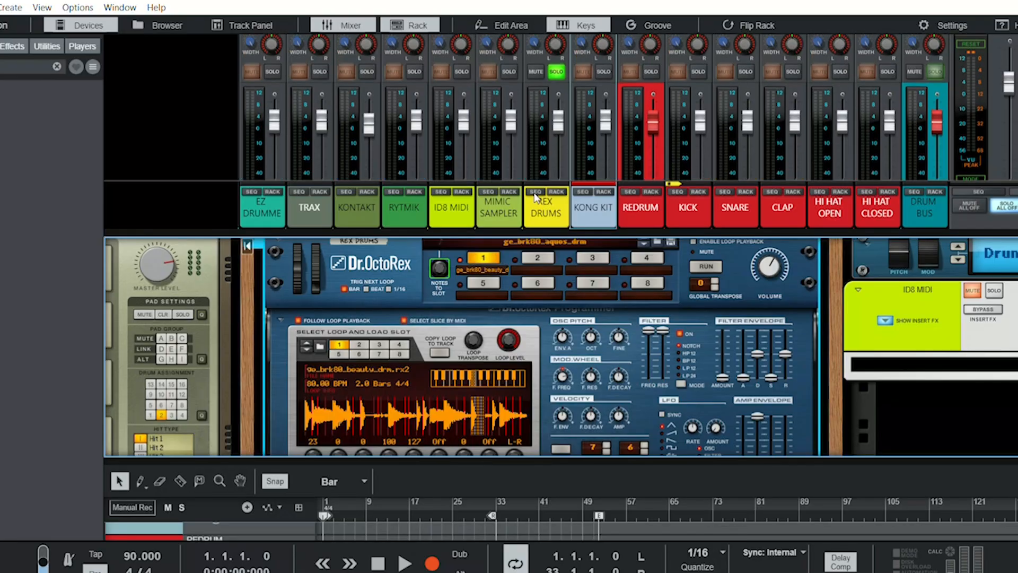
pyautogui.click(556, 72)
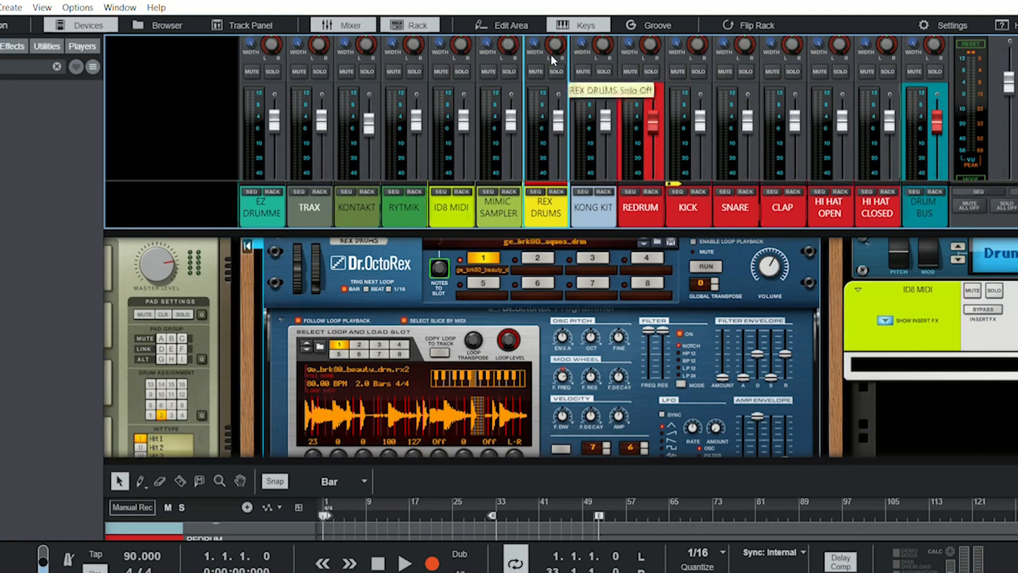
pyautogui.click(509, 71)
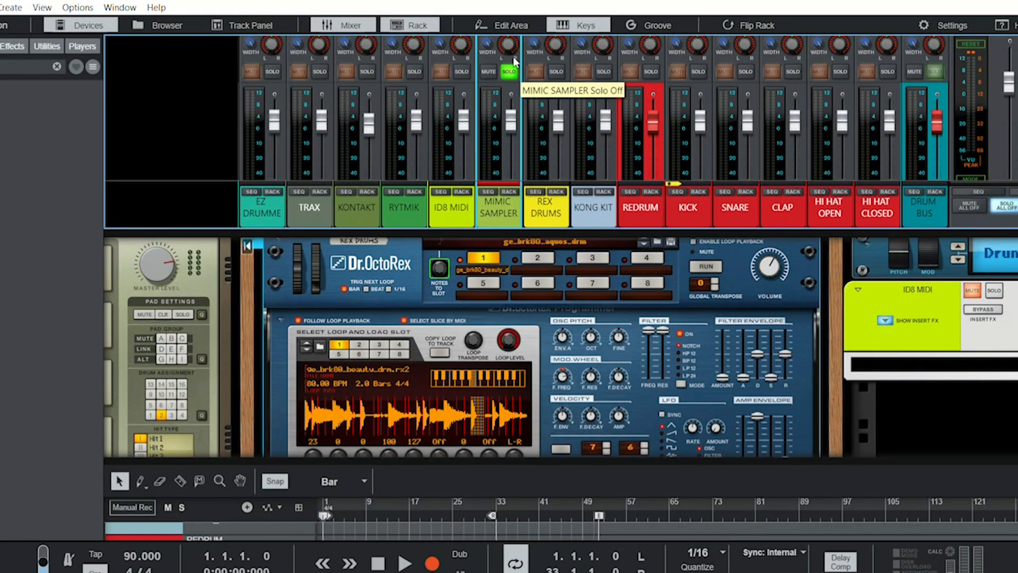
pyautogui.hscroll(6, 562, 325)
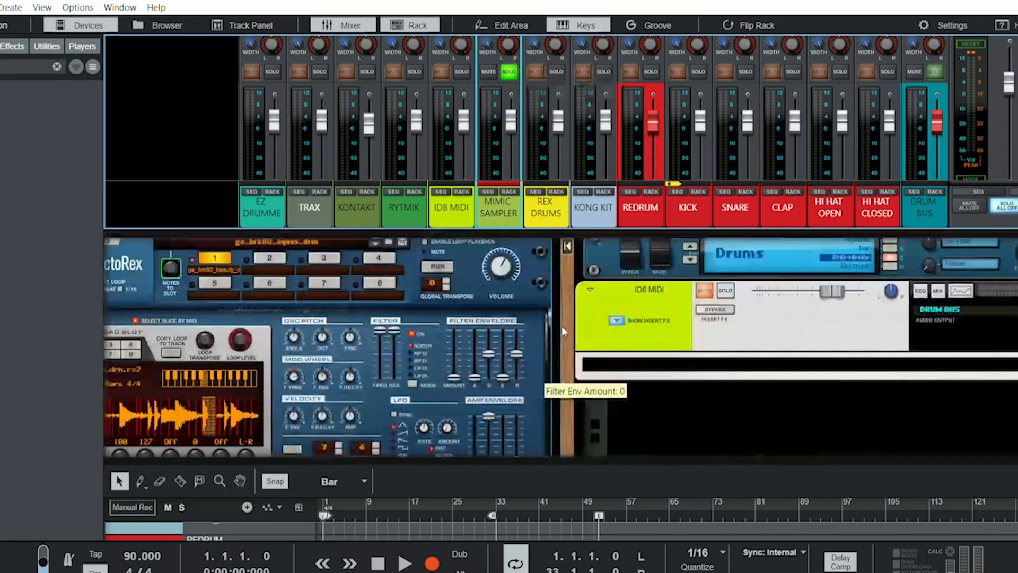
pyautogui.hscroll(10, 563, 332)
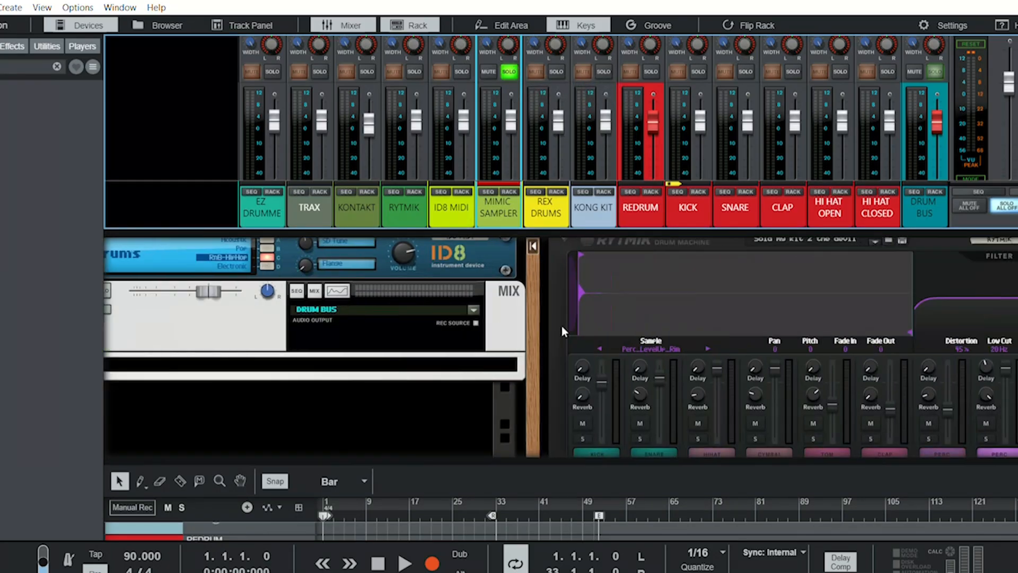
pyautogui.hscroll(10, 564, 331)
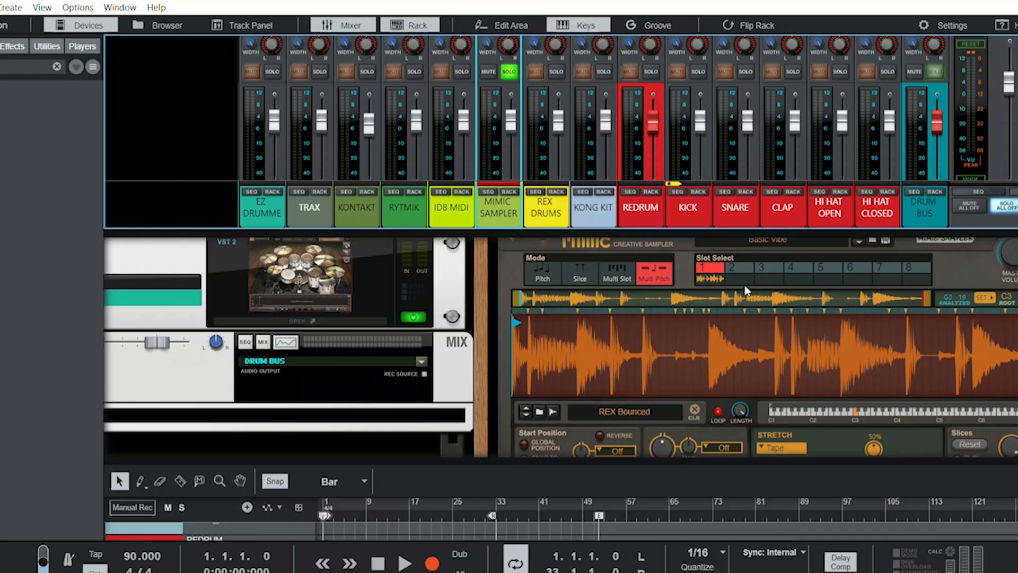
pyautogui.scroll(-5, 801, 343)
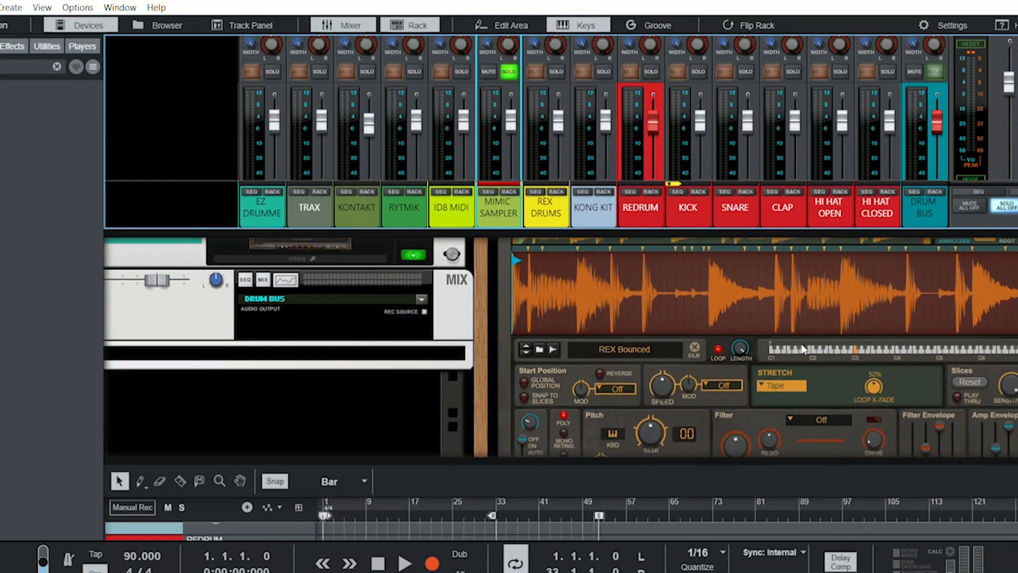
pyautogui.scroll(4, 801, 343)
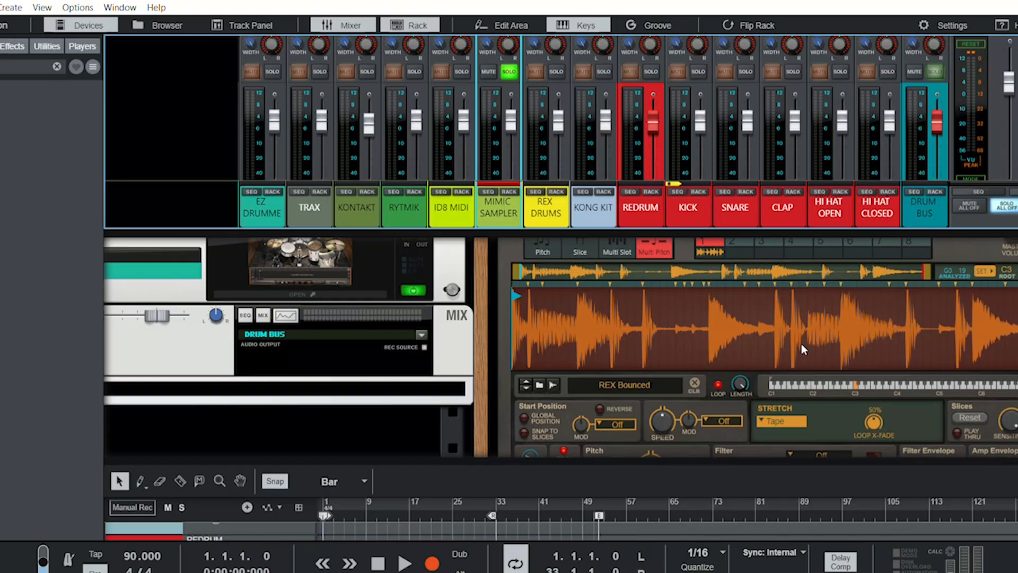
pyautogui.scroll(2, 801, 344)
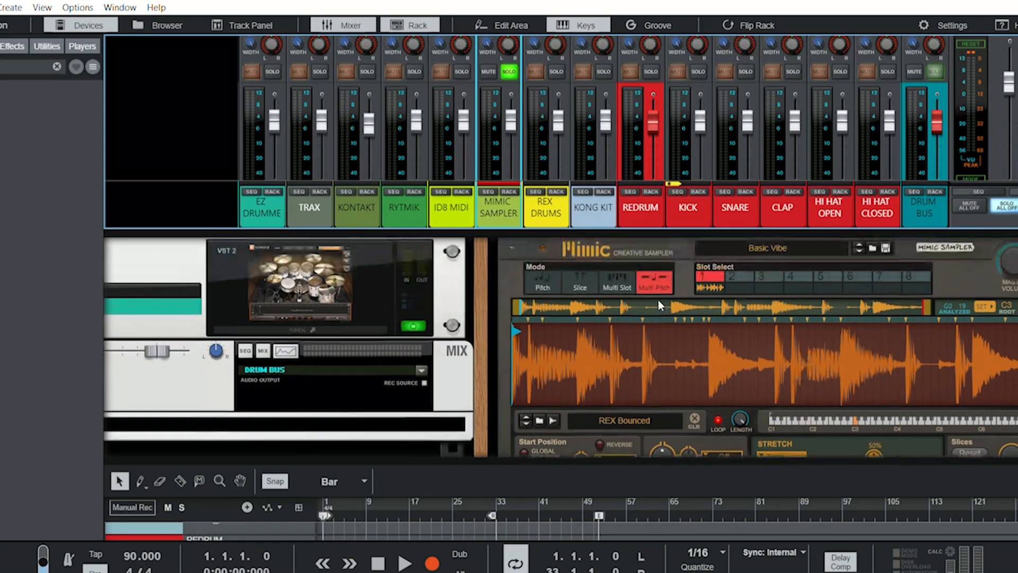
# - Step the Mimic sampler through its Pitch, Slice, Multi Slot and Multi Pitch modes and leave it in Pitch mode
pyautogui.click(544, 278)
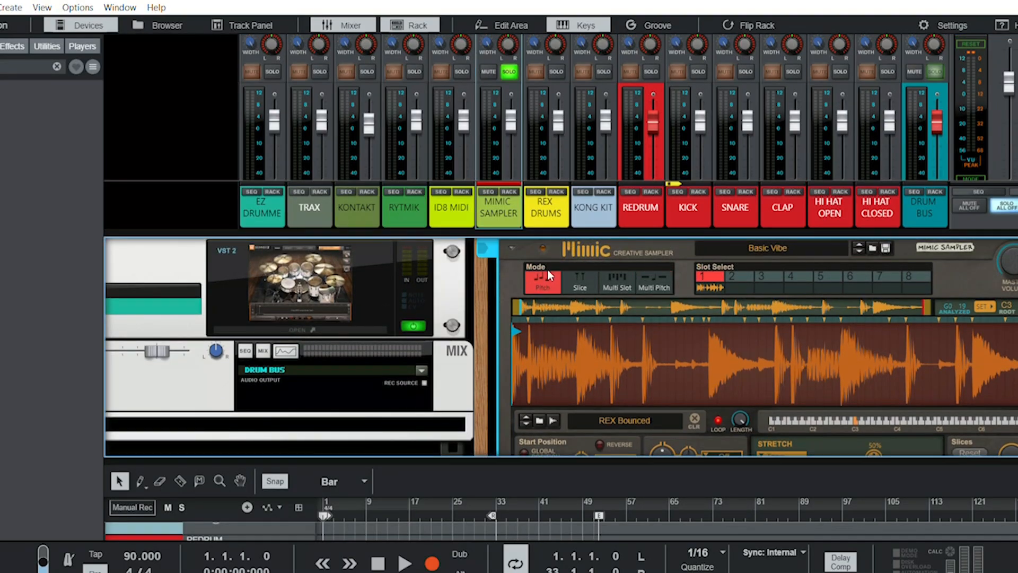
pyautogui.click(578, 277)
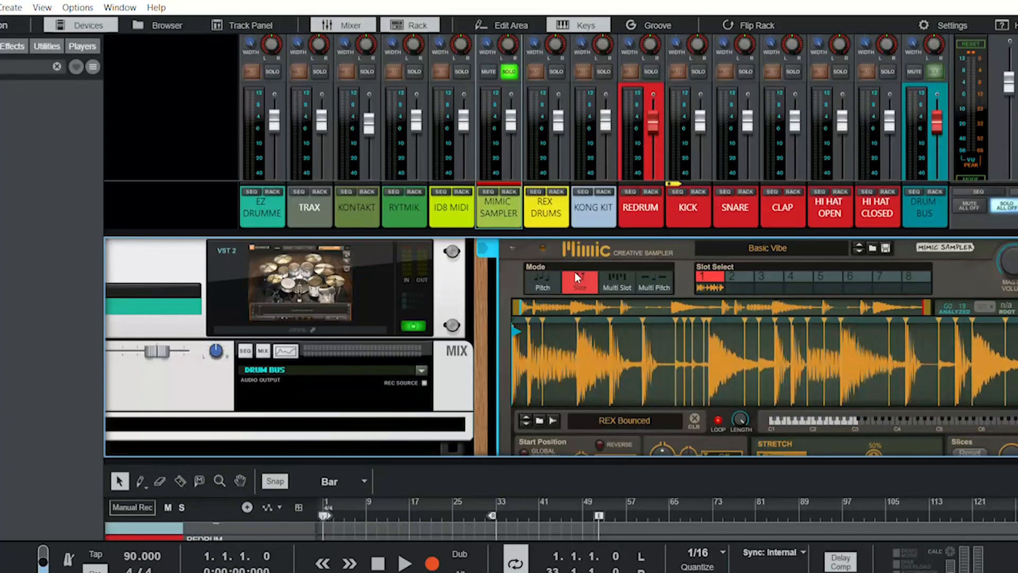
pyautogui.click(622, 269)
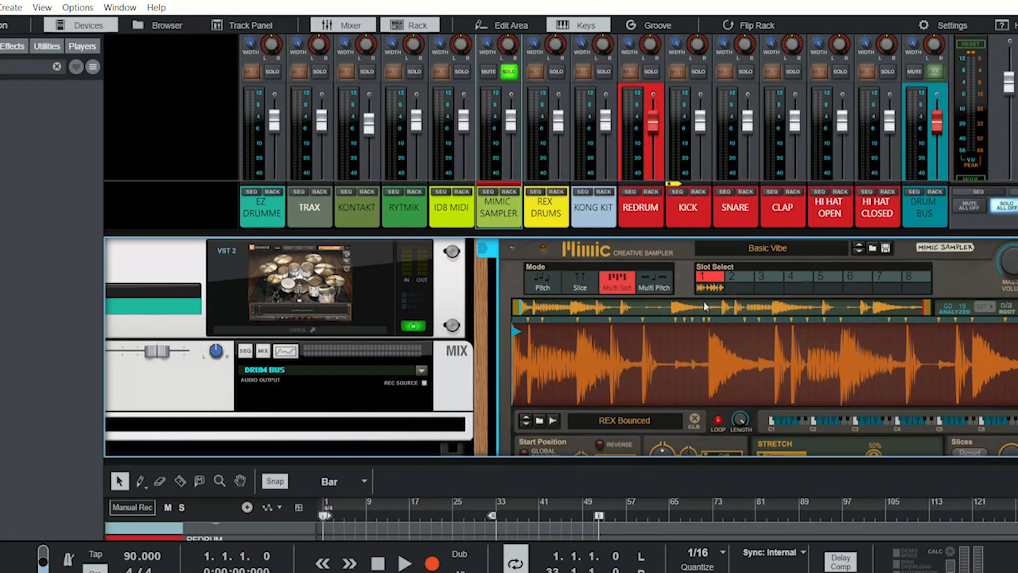
pyautogui.click(648, 276)
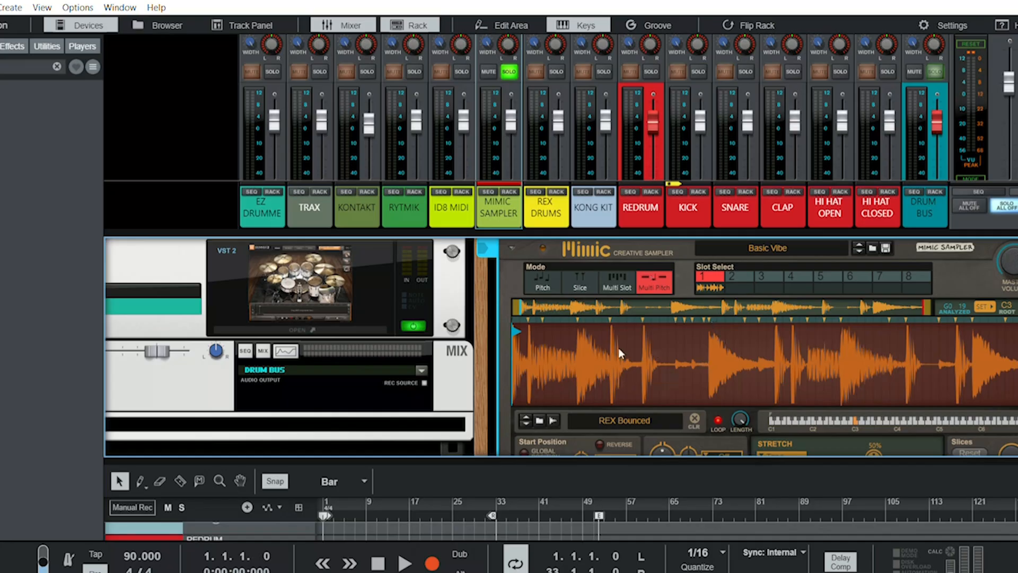
pyautogui.click(548, 273)
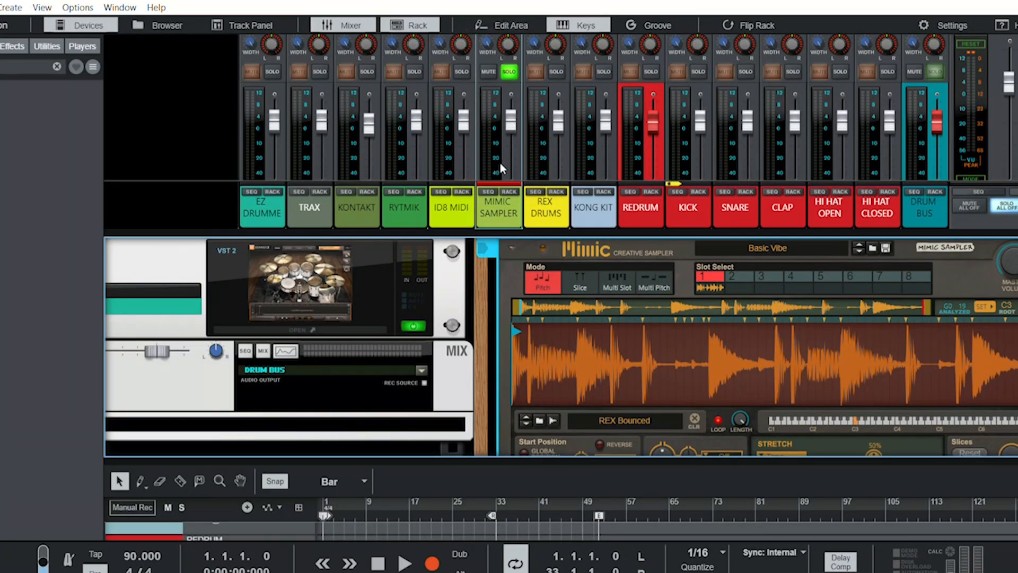
# - Play the song to hear the Mimic sampler while viewing its full set of controls, and switch it to Slice mode
pyautogui.press('space')
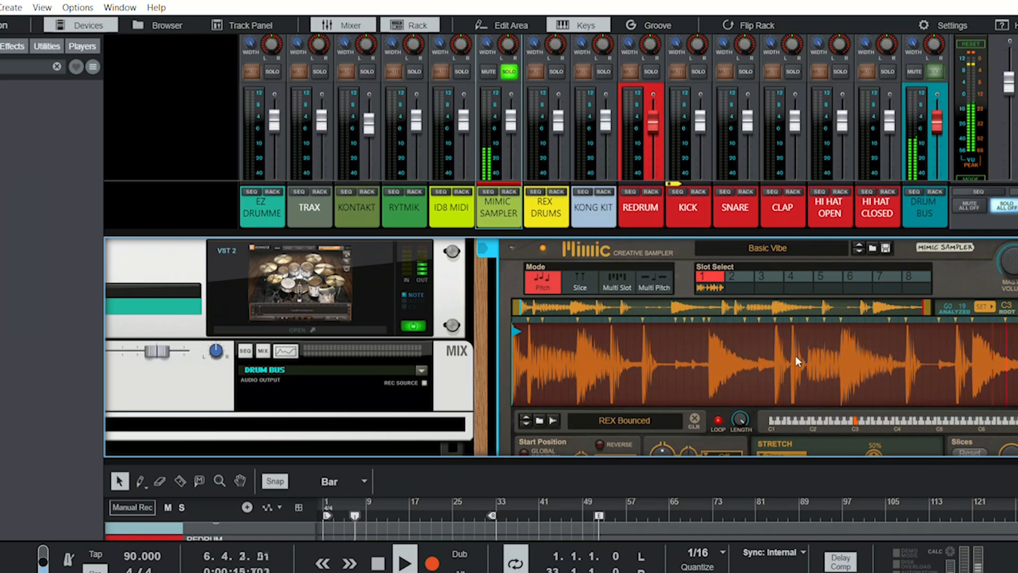
pyautogui.scroll(-2, 795, 358)
pyautogui.scroll(-1, 796, 359)
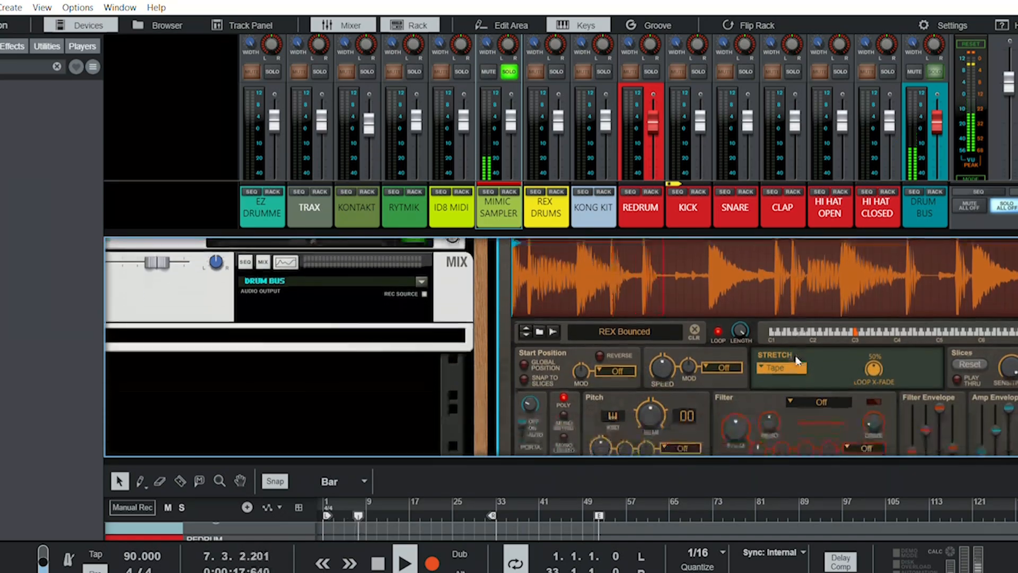
pyautogui.scroll(-2, 797, 359)
pyautogui.scroll(-1, 796, 360)
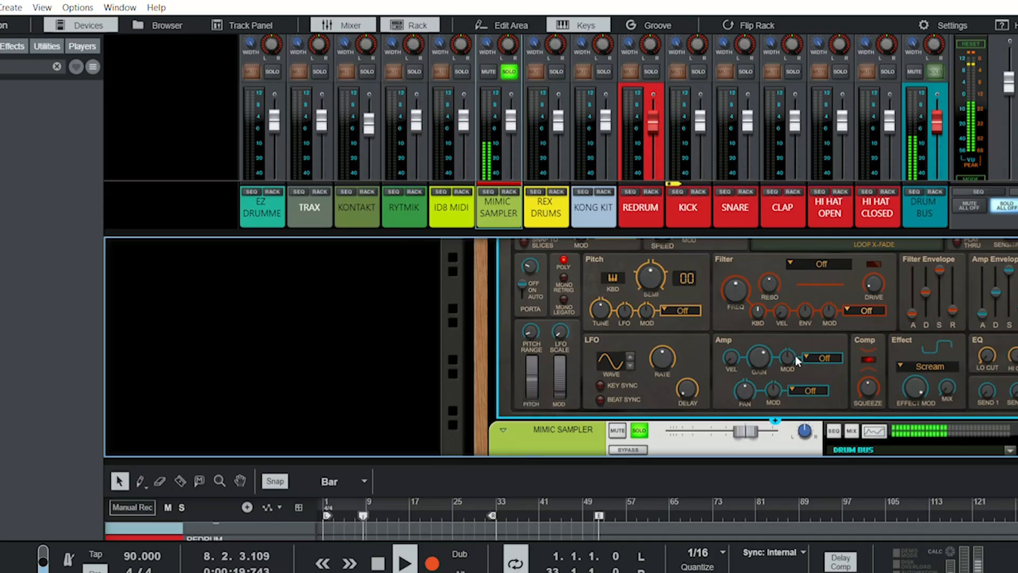
pyautogui.scroll(1, 795, 356)
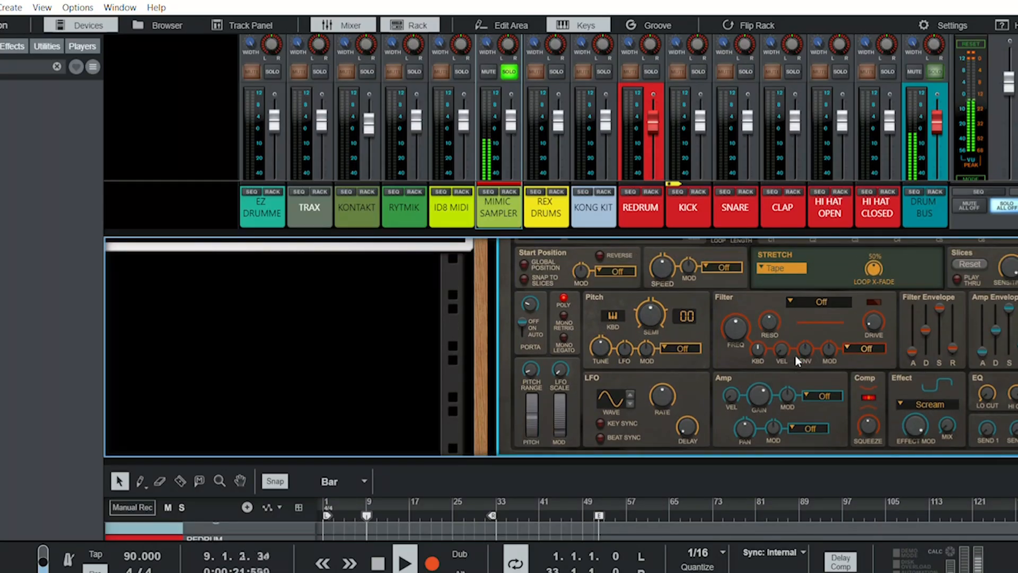
pyautogui.scroll(2, 796, 355)
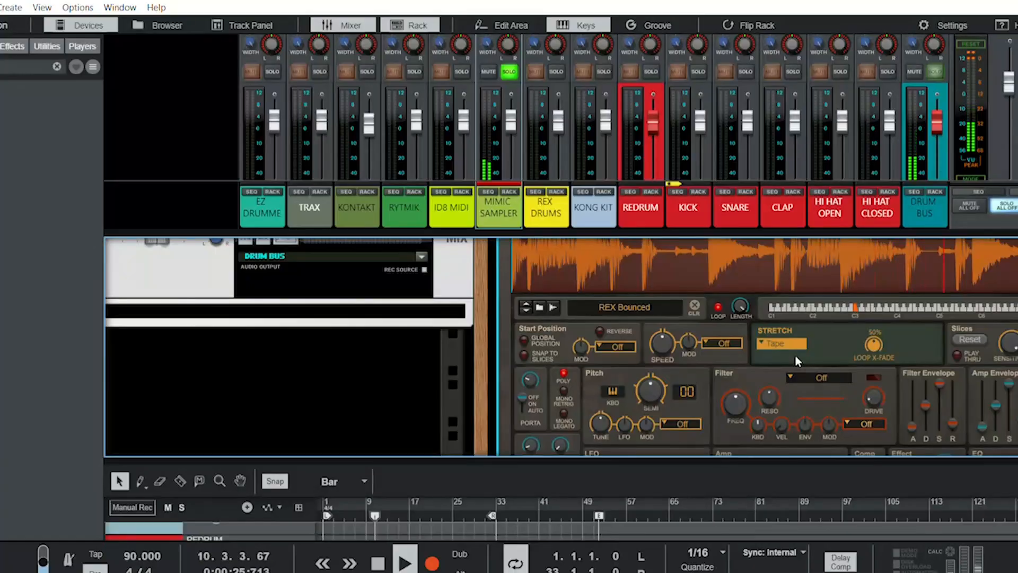
pyautogui.scroll(3, 795, 356)
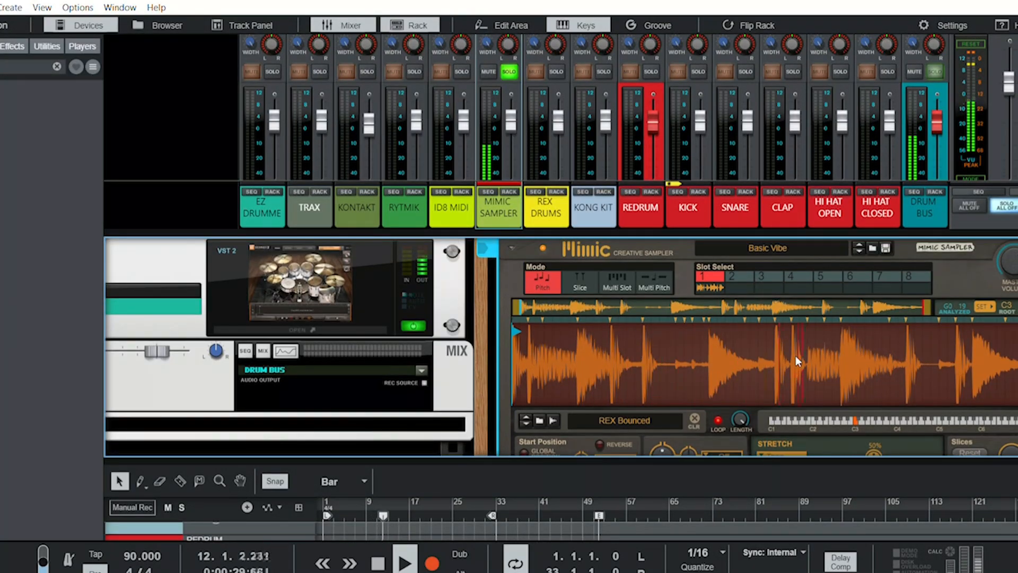
pyautogui.press('space')
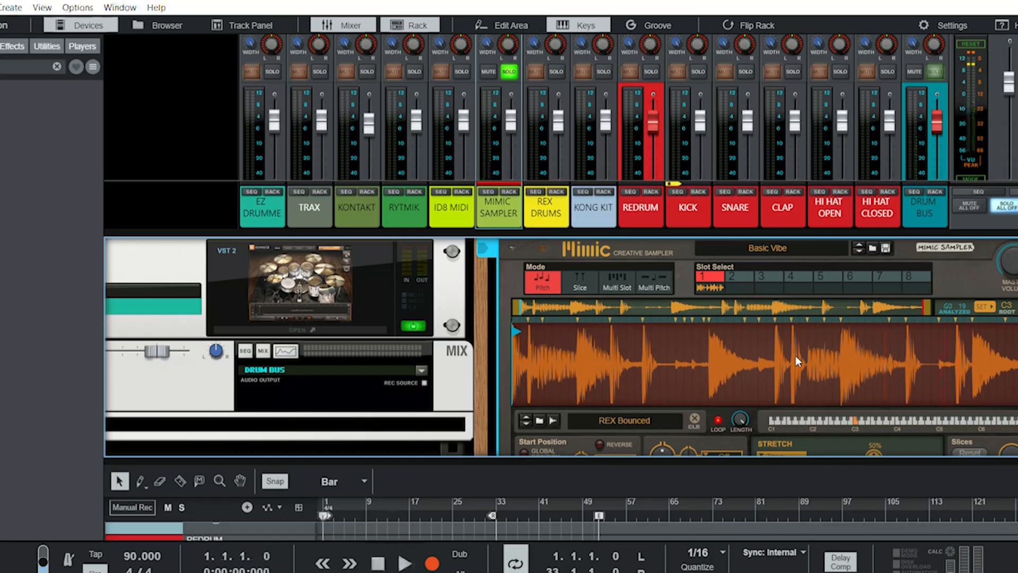
pyautogui.click(590, 270)
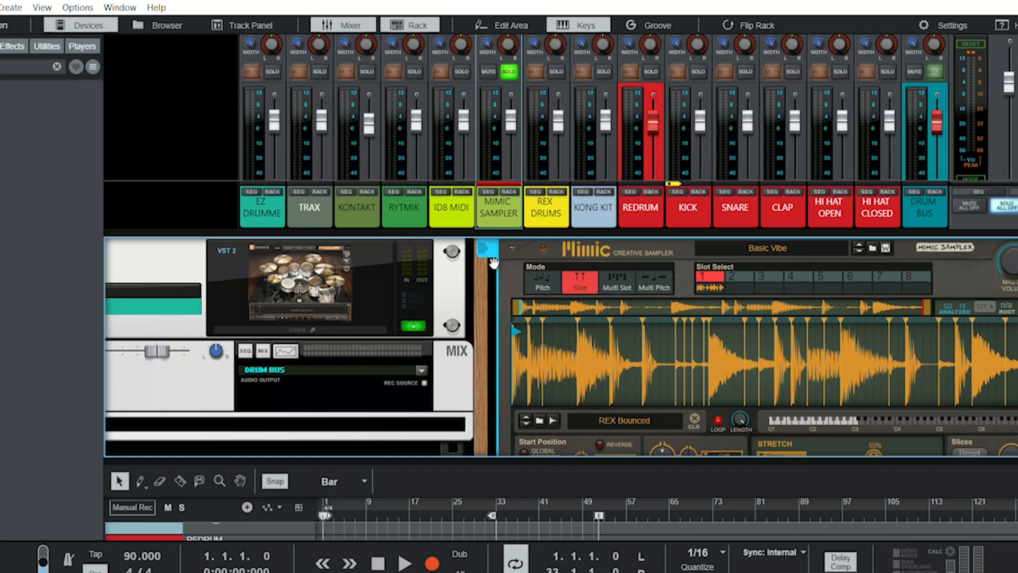
# - Solo the ID8 MIDI channel instead of MIMIC SAMPLER and show the ID8 device in the rack
pyautogui.click(461, 68)
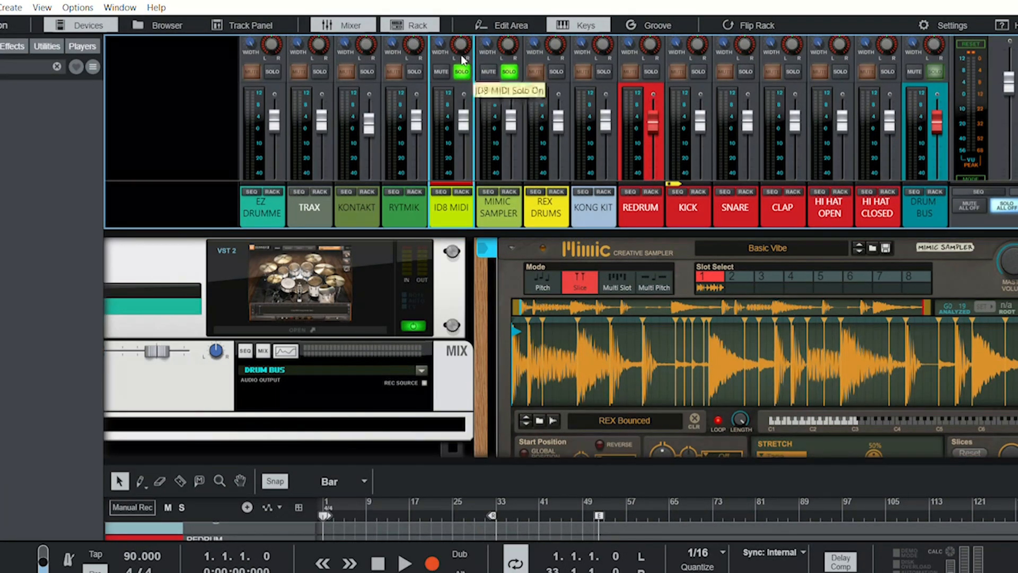
pyautogui.click(509, 68)
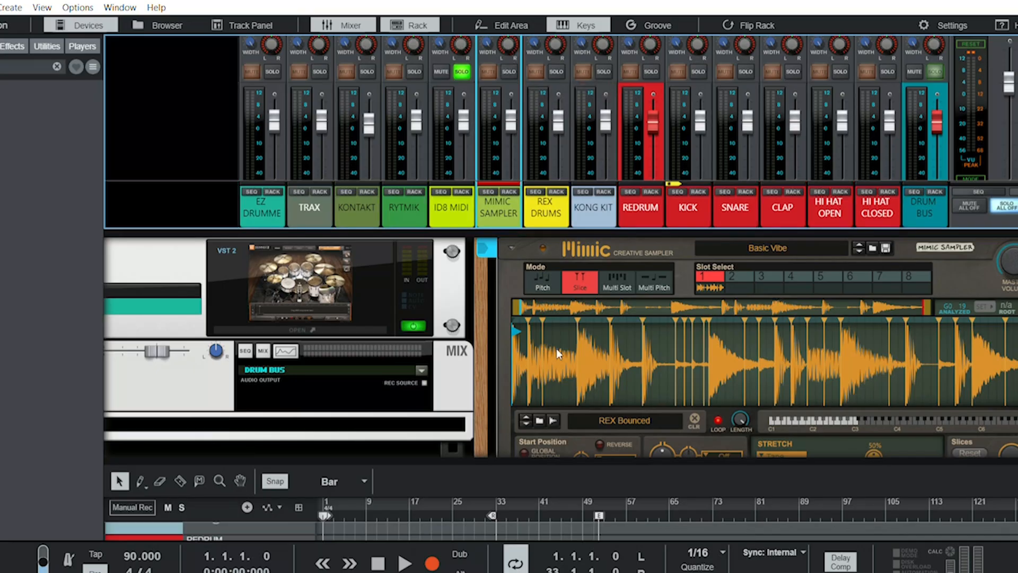
pyautogui.hscroll(-4, 555, 348)
pyautogui.hscroll(-10, 564, 354)
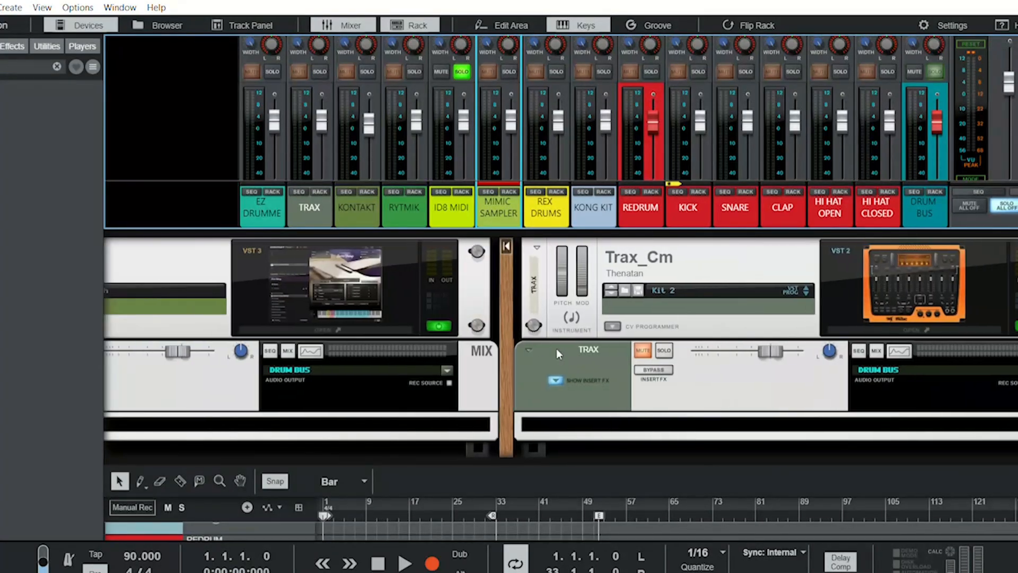
pyautogui.hscroll(-15, 559, 355)
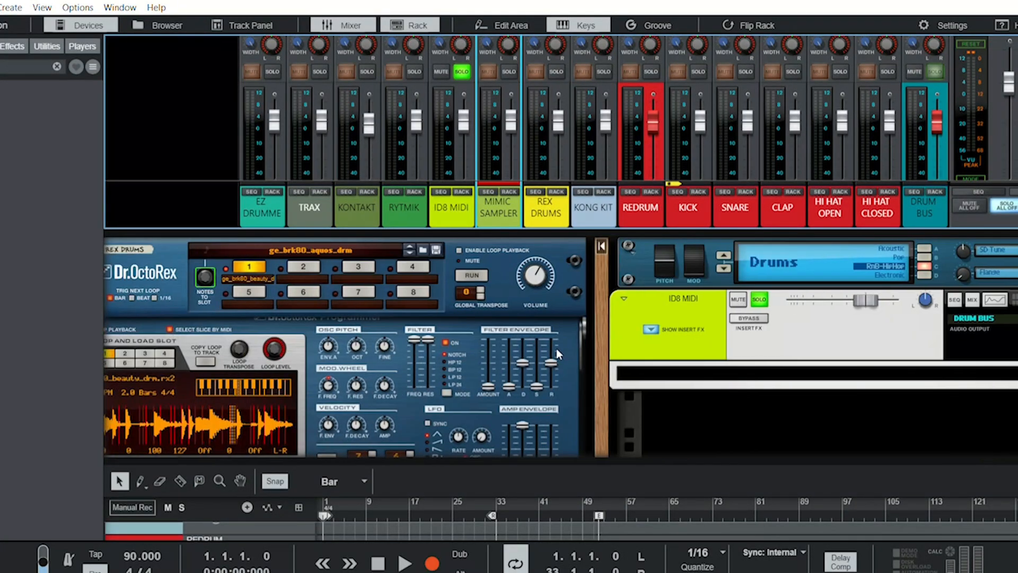
# - Bring the full ID8 device into view and play the song to hear its soloed drums, stopping playback when done
pyautogui.hscroll(2, 559, 354)
pyautogui.hscroll(3, 558, 354)
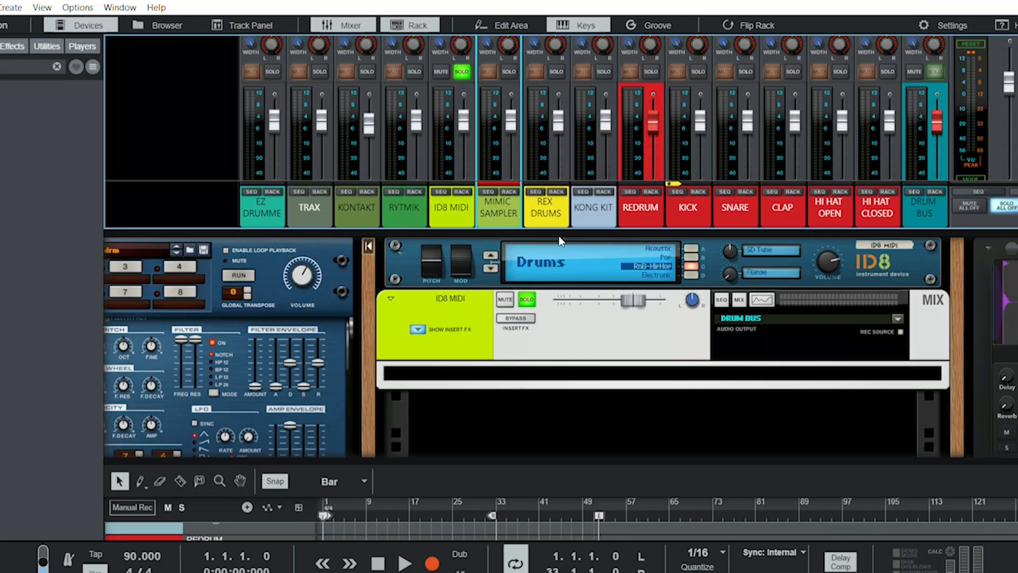
pyautogui.press('space')
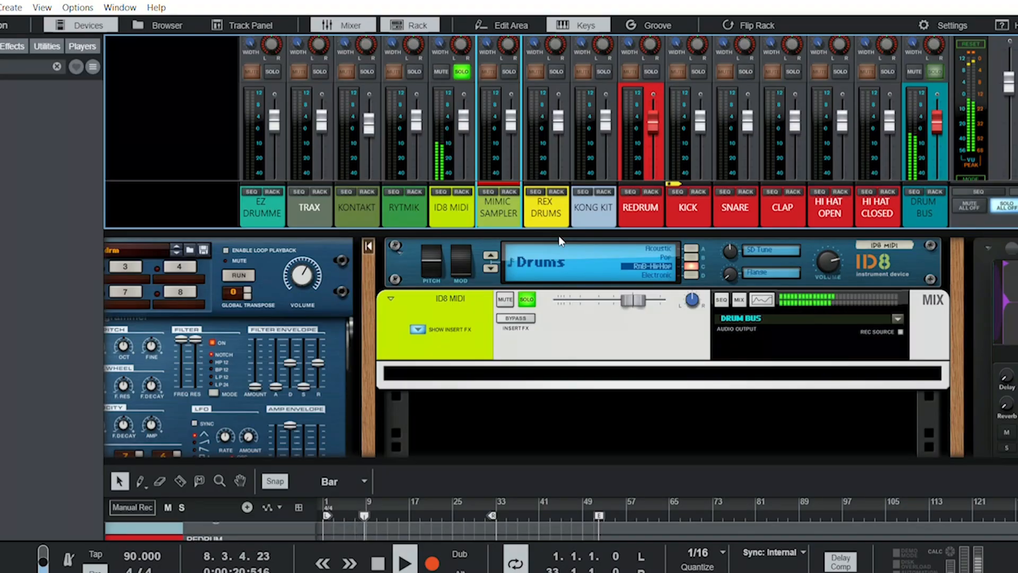
pyautogui.press('space')
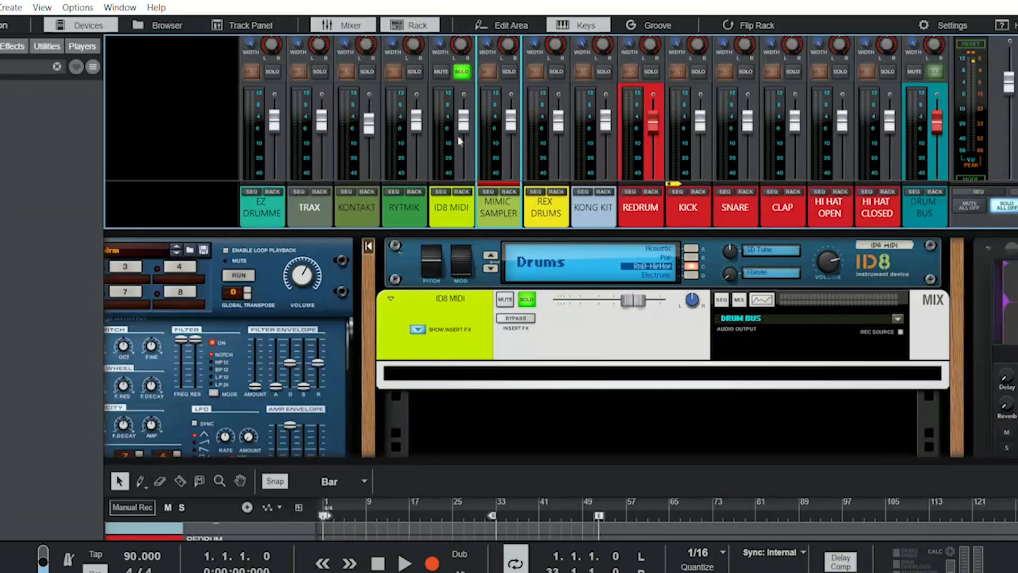
# - Solo the RYTMIK channel instead of ID8 MIDI and show the Rytmik drum machine's display and drum channels in the rack
pyautogui.click(462, 71)
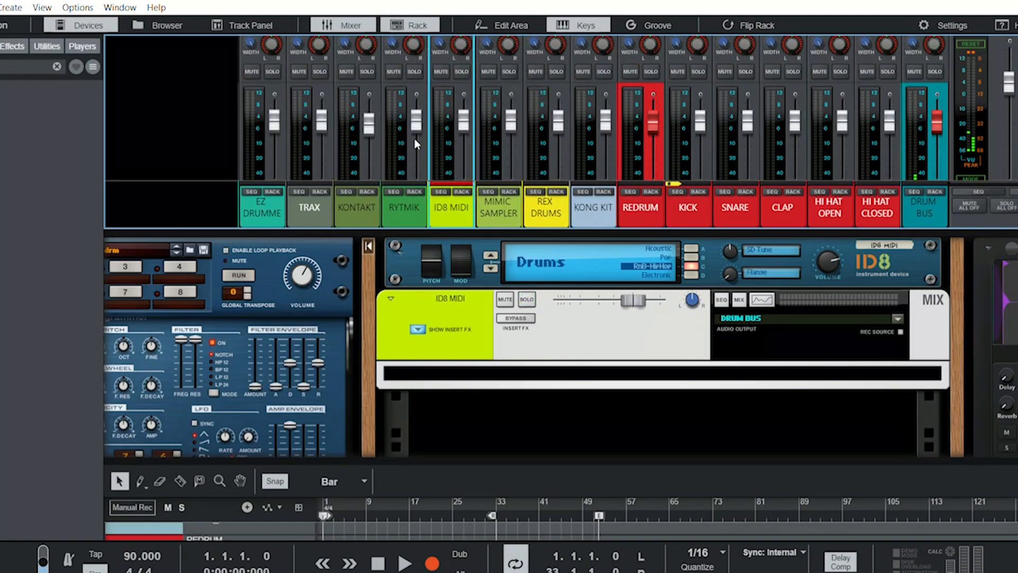
pyautogui.click(415, 71)
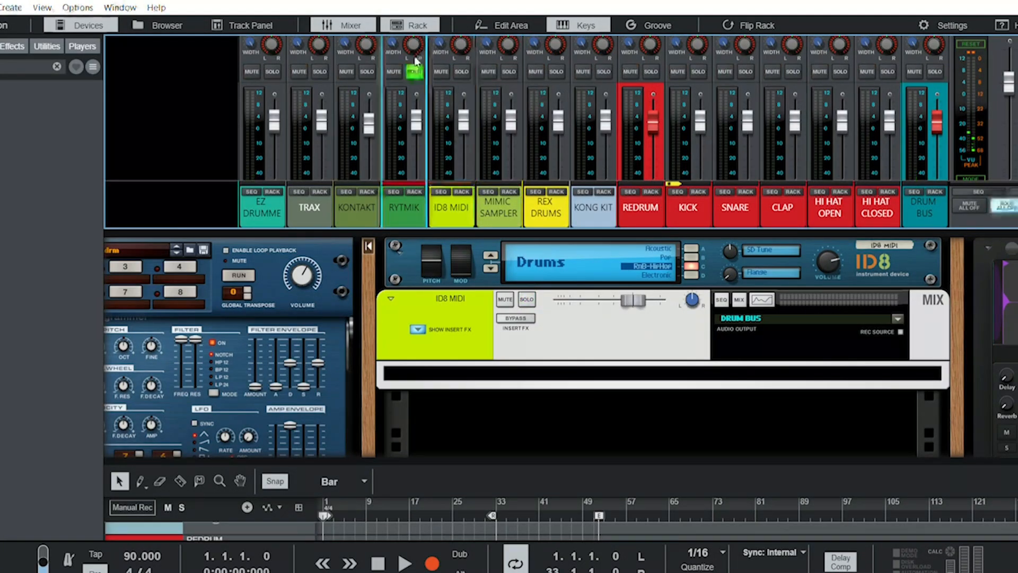
pyautogui.click(408, 205)
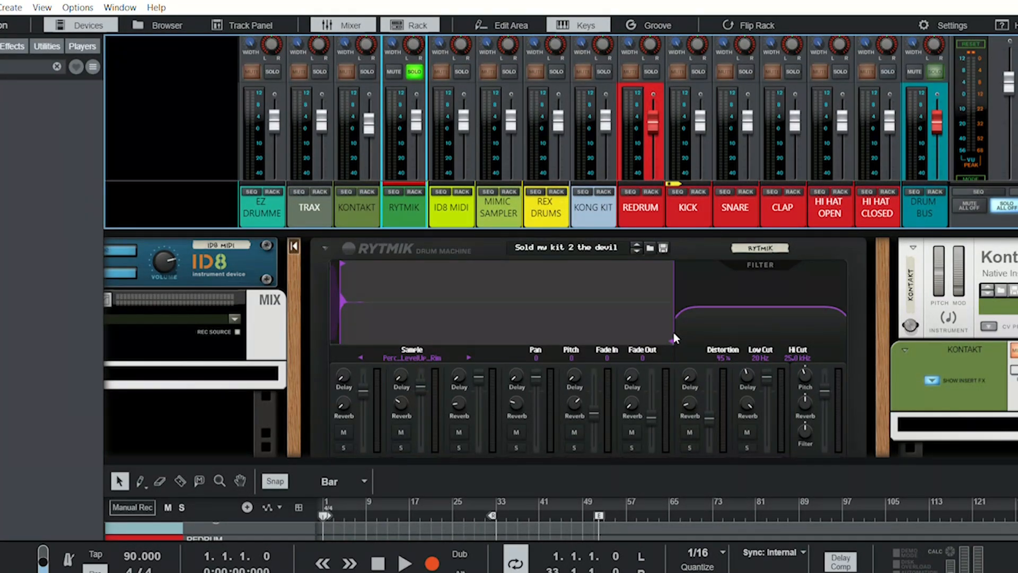
pyautogui.scroll(-3, 674, 334)
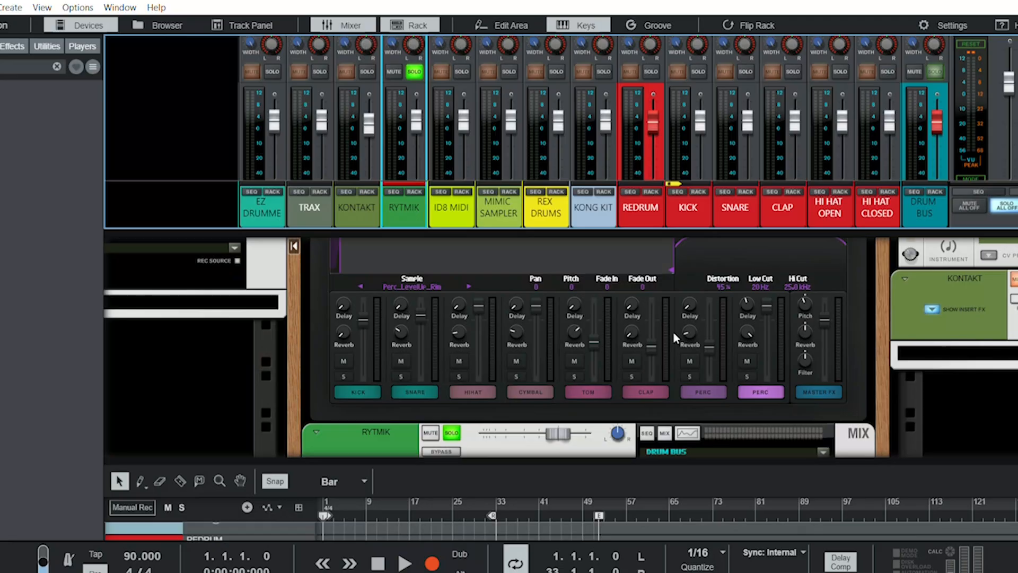
pyautogui.scroll(3, 673, 332)
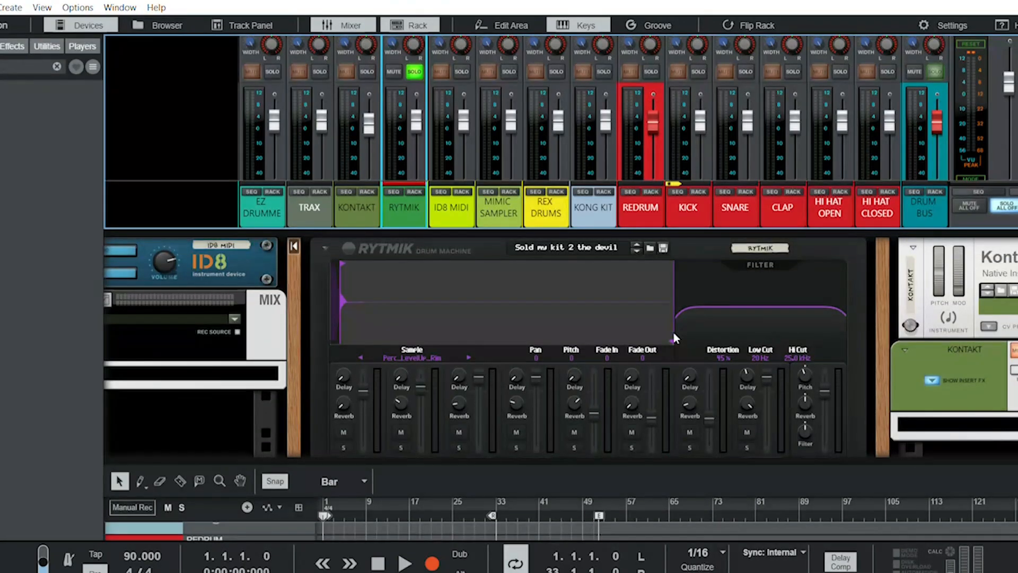
# - Play the song to hear the Rytmik drum machine while viewing its drum channels and mix channel, and stop playback
pyautogui.press('space')
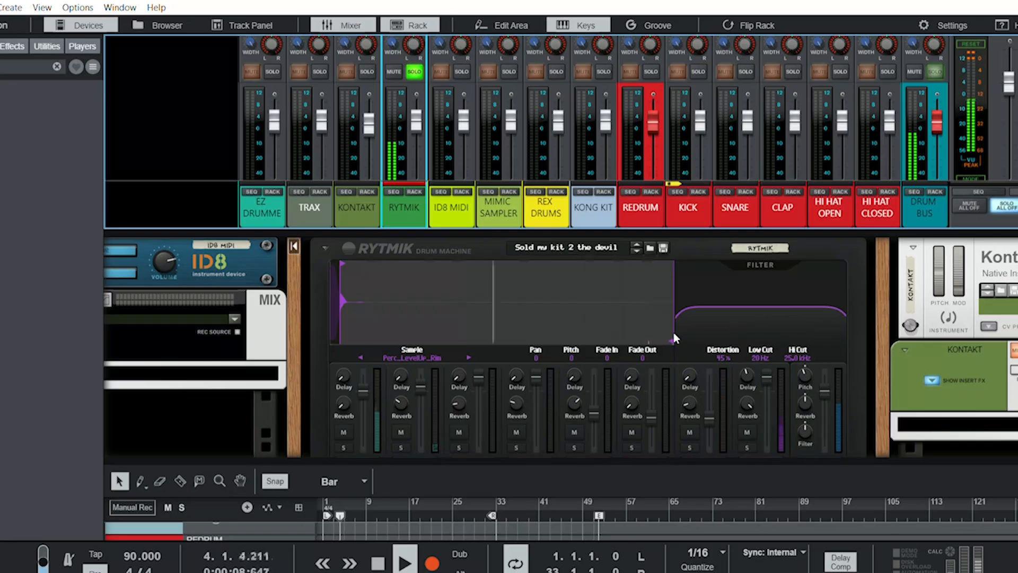
pyautogui.scroll(-5, 610, 366)
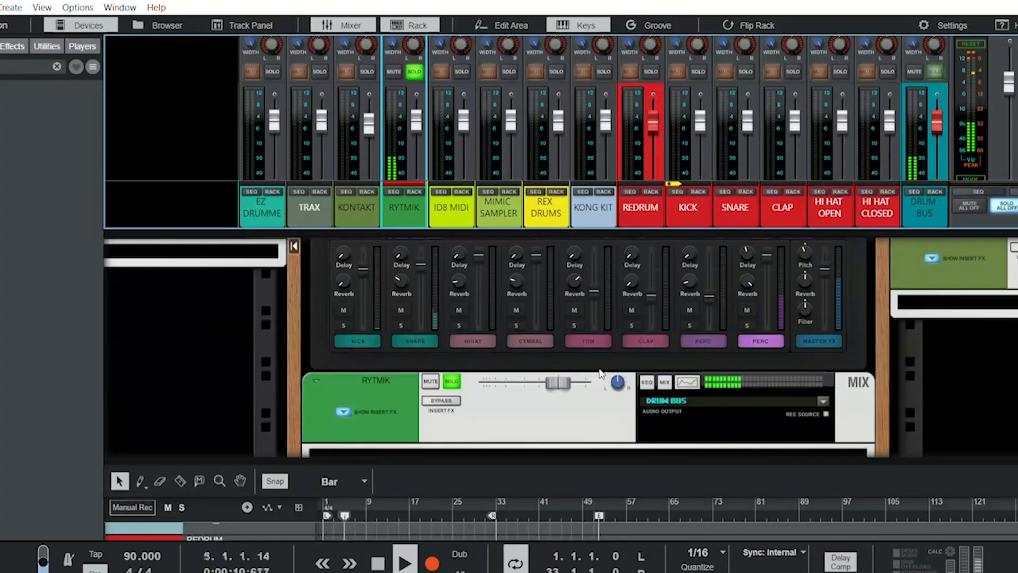
pyautogui.scroll(3, 601, 373)
pyautogui.scroll(2, 600, 373)
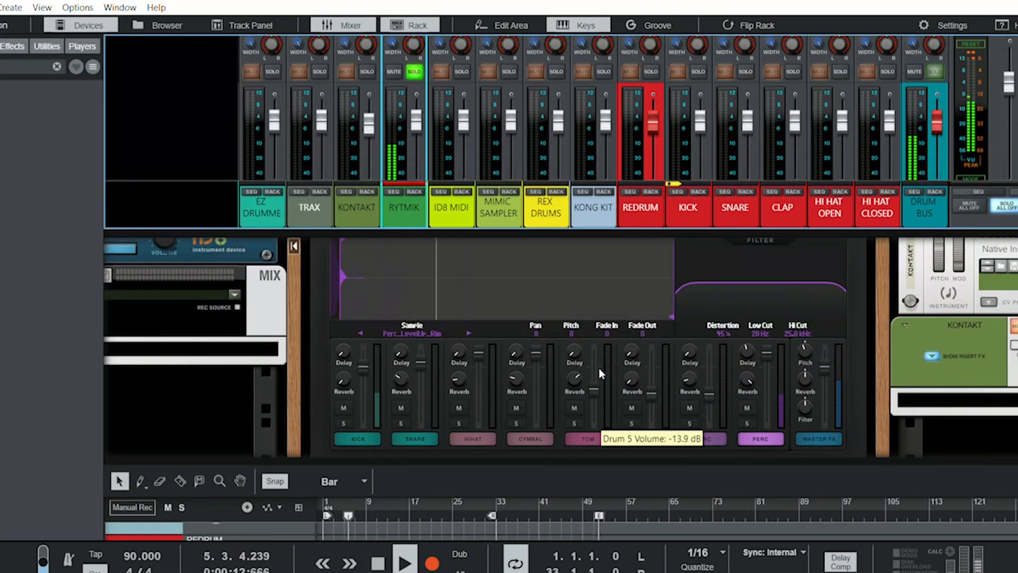
pyautogui.scroll(1, 601, 373)
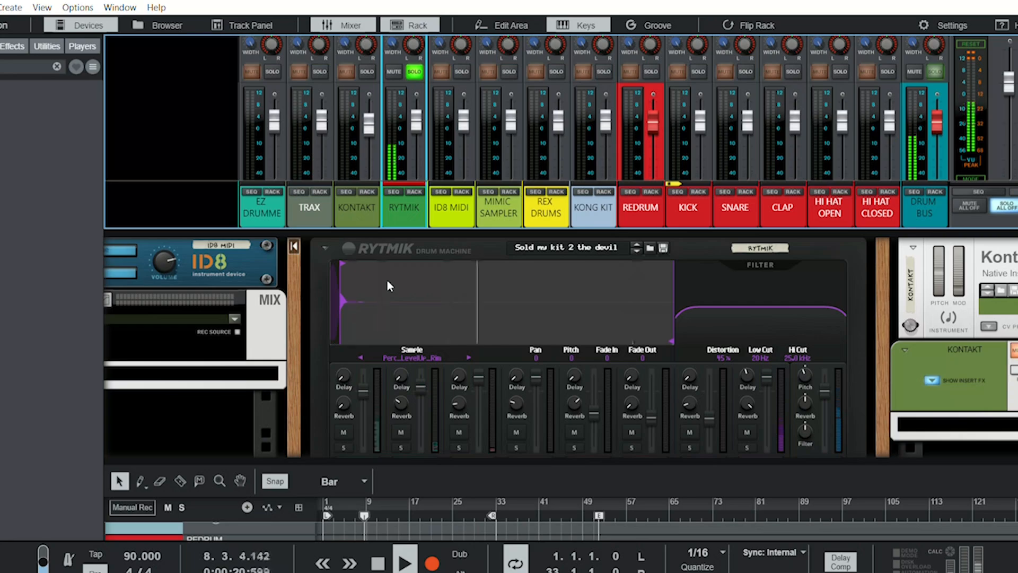
pyautogui.press('space')
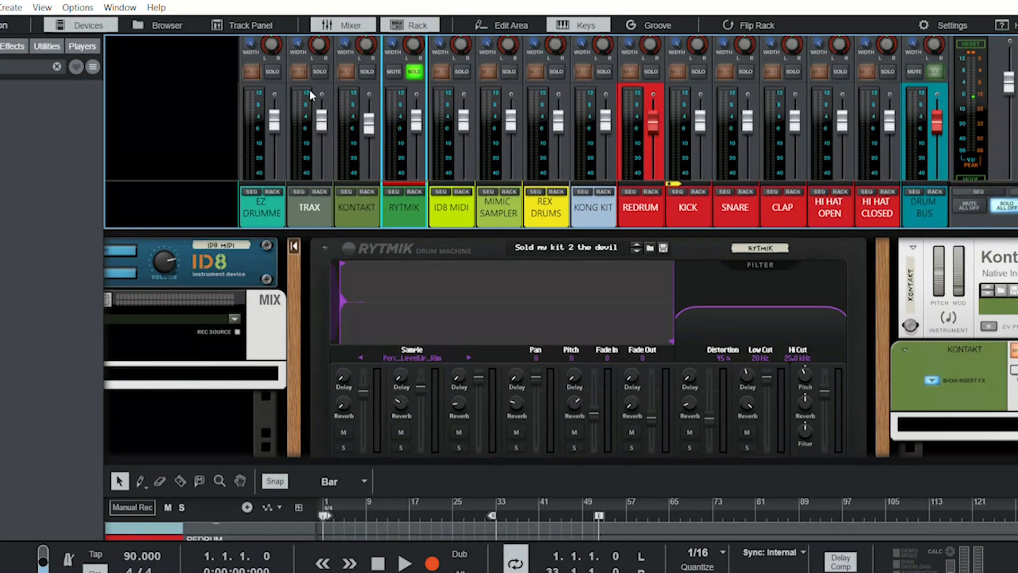
# - Solo the KONTAKT channel instead of RYTMIK and open the Kontakt 8 plugin window from the rack
pyautogui.click(414, 71)
pyautogui.click(367, 70)
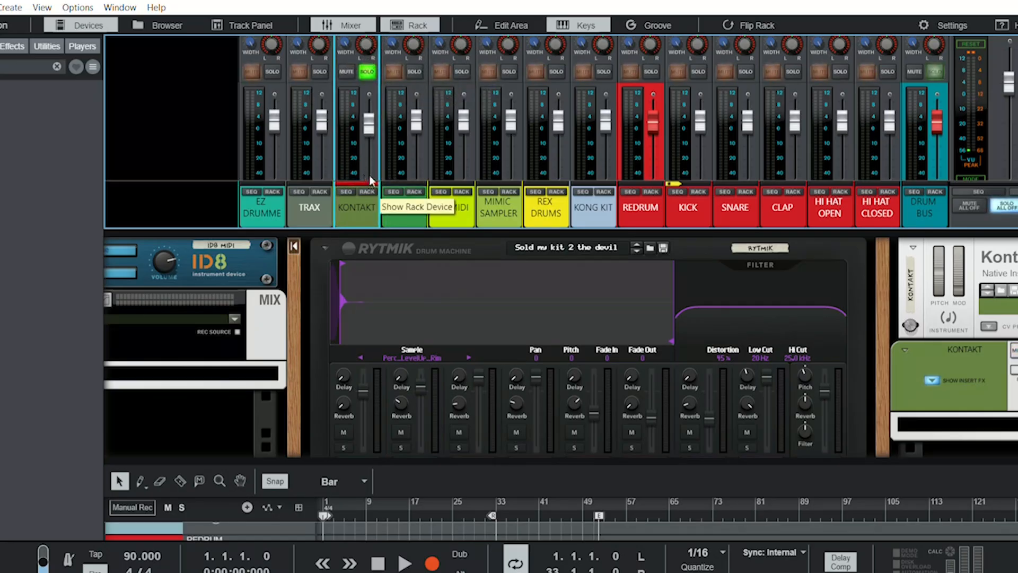
pyautogui.hscroll(10, 405, 380)
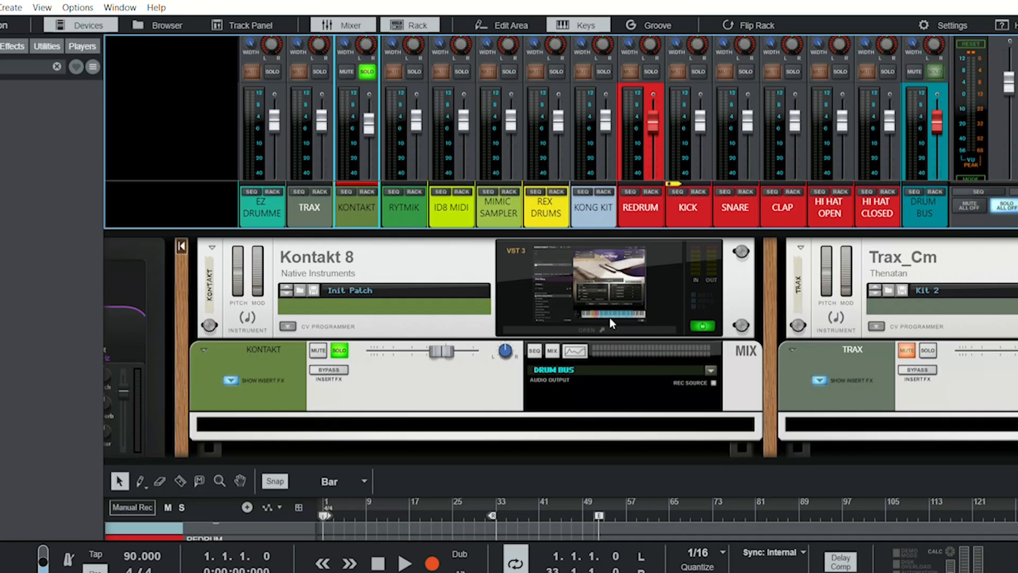
pyautogui.click(609, 321)
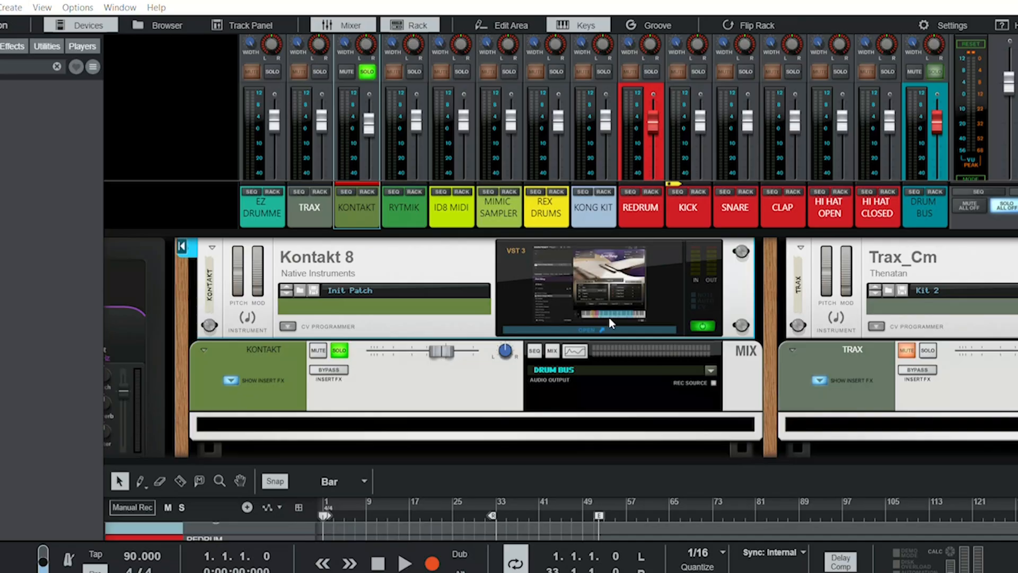
# - Play the song to hear the soloed Kontakt 8 drums, stop playback and close the plugin window
pyautogui.press('space')
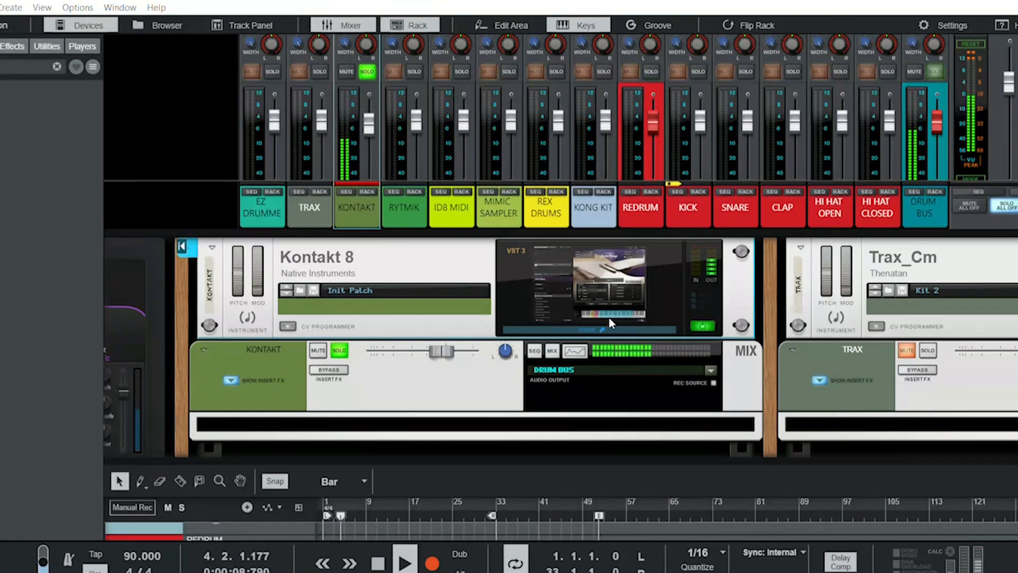
pyautogui.press('space')
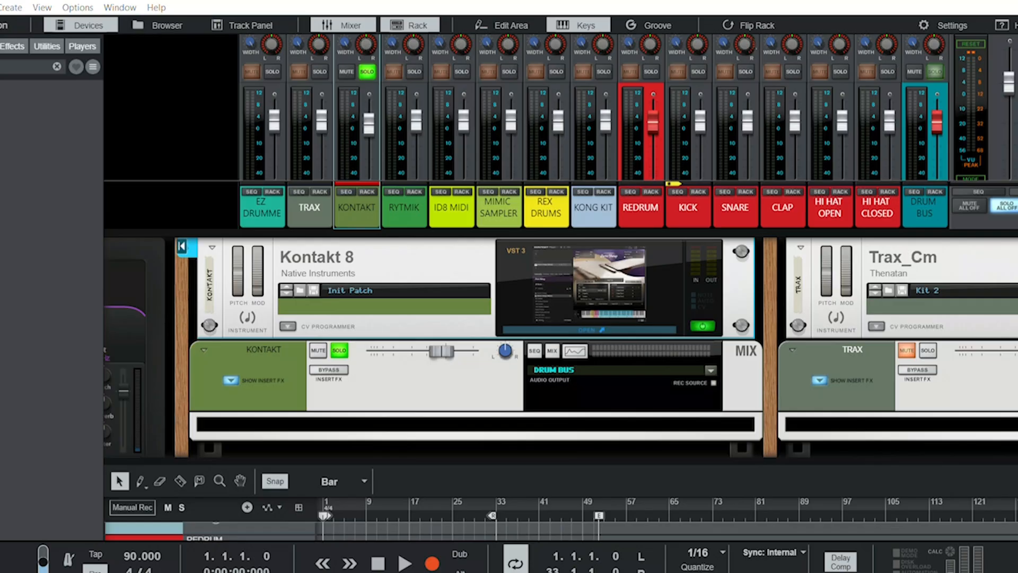
pyautogui.click(715, 9)
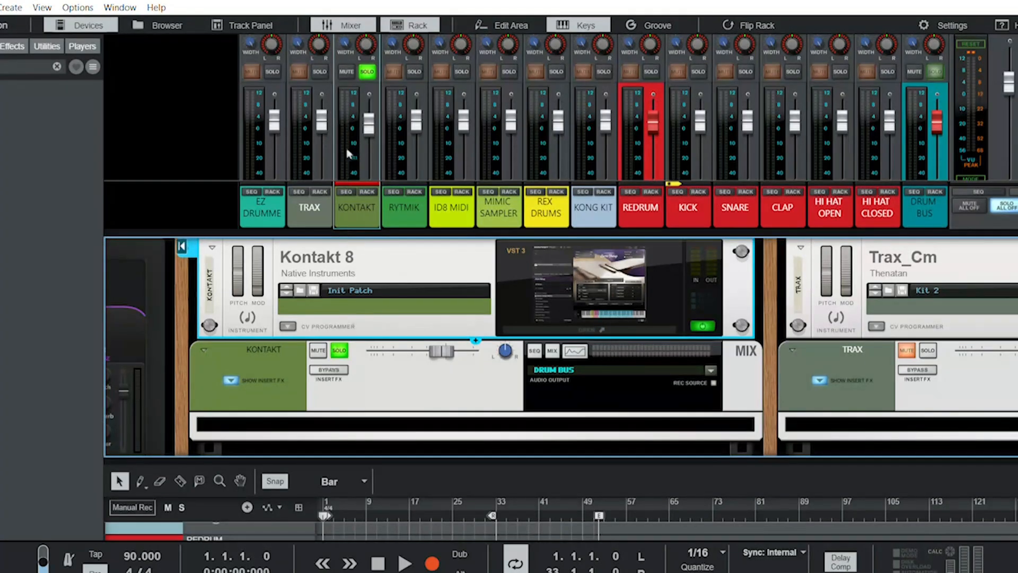
# - Solo the TRAX channel instead of KONTAKT and open the Trax_Cm plugin window from the rack
pyautogui.click(319, 71)
pyautogui.click(367, 71)
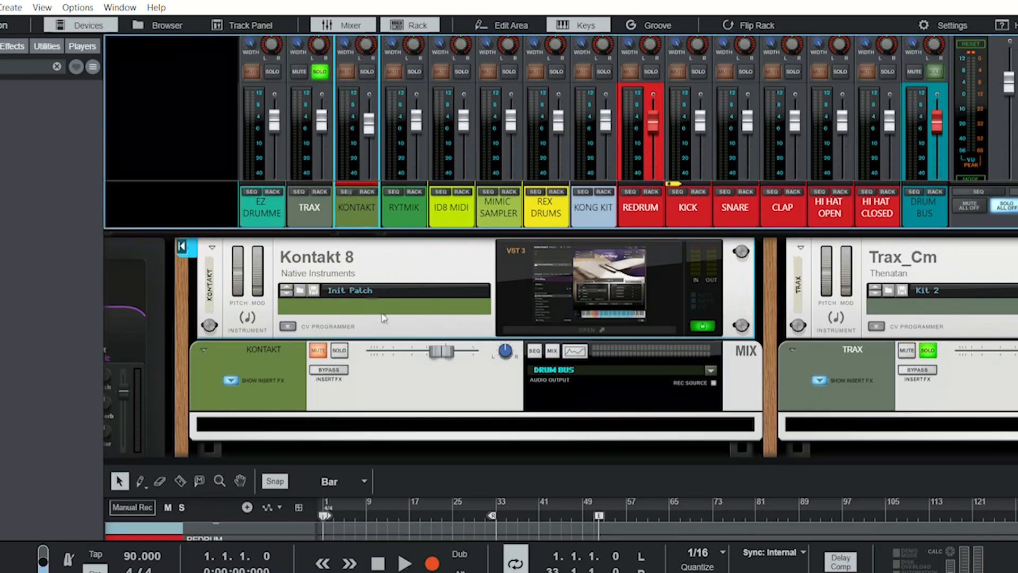
pyautogui.hscroll(3, 381, 313)
pyautogui.hscroll(5, 381, 311)
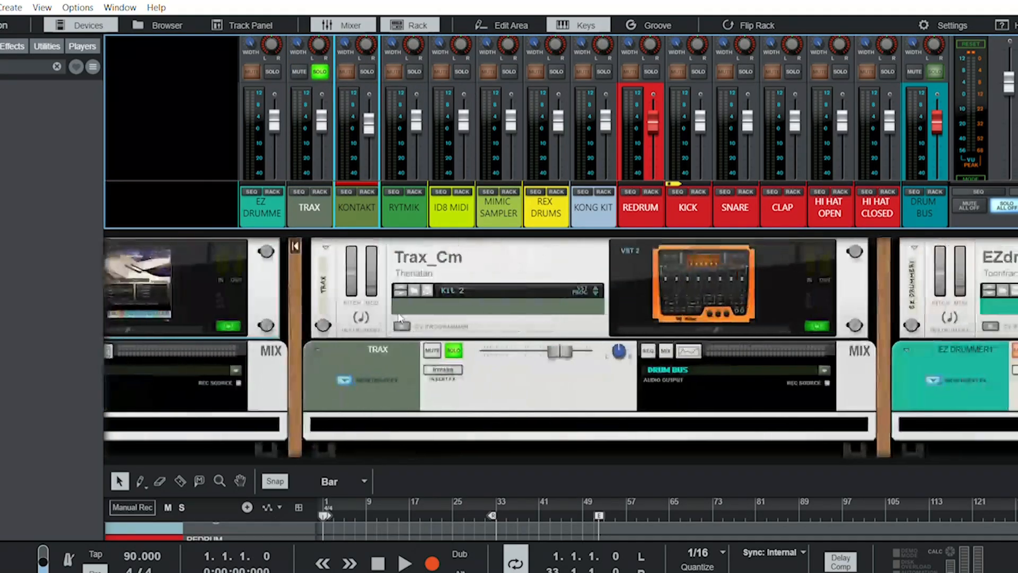
pyautogui.click(707, 310)
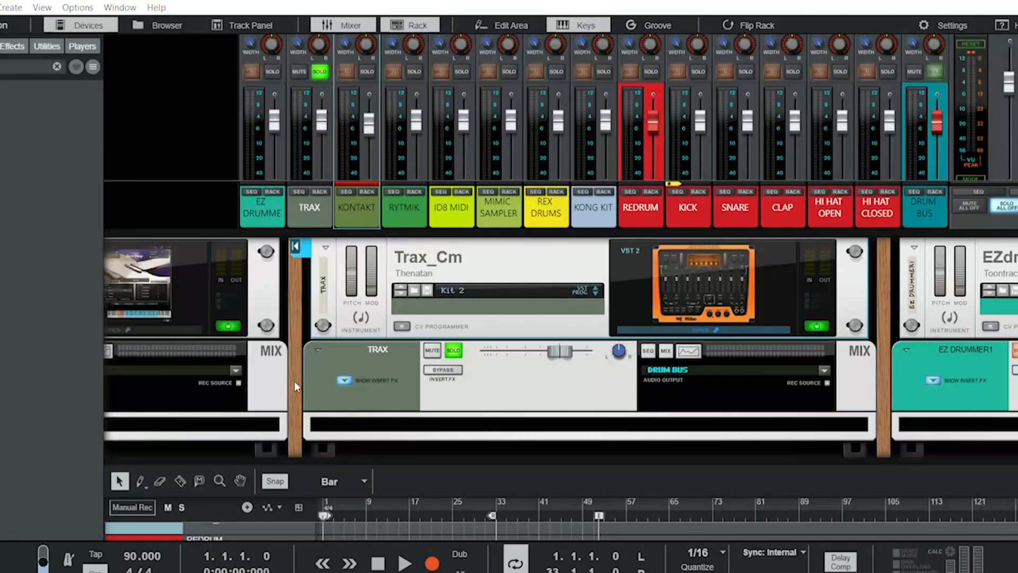
# - Play the song to hear the soloed Trax_Cm drums, stop playback and close the plugin window
pyautogui.press('space')
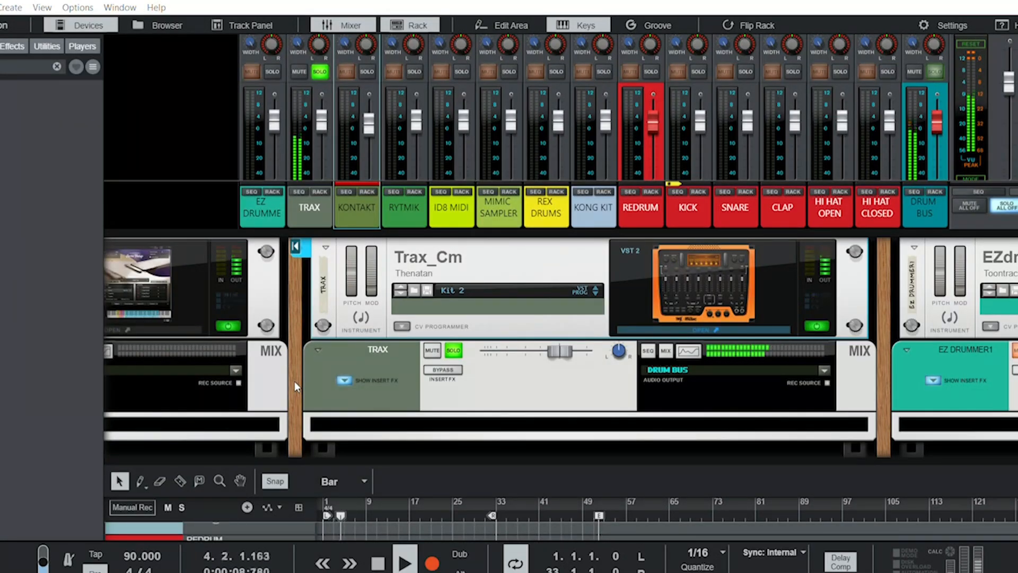
pyautogui.press('space')
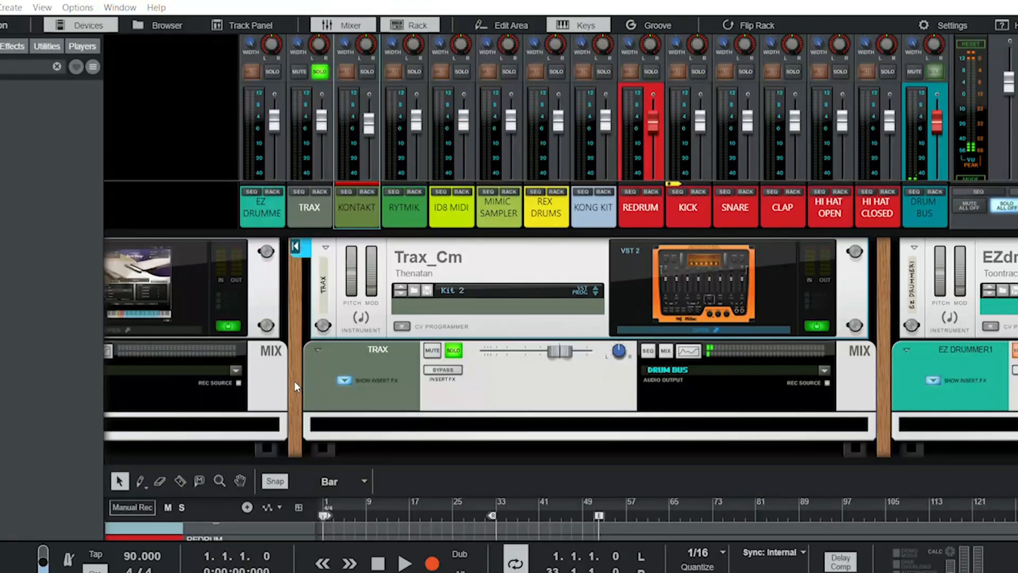
pyautogui.click(538, 16)
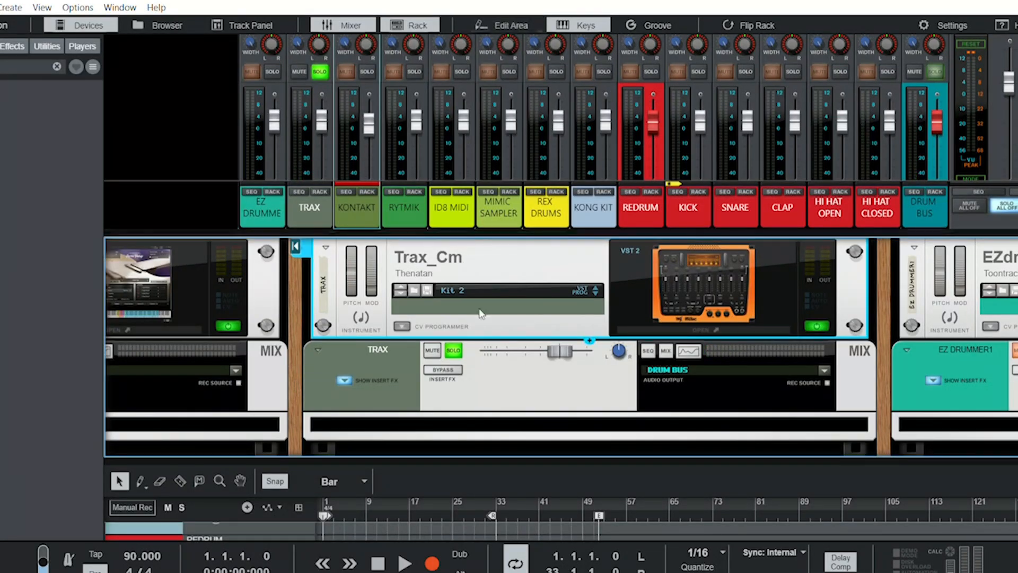
# - Solo the EZ DRUMMER channel instead of TRAX and show the EZdrummer device in the rack
pyautogui.click(319, 57)
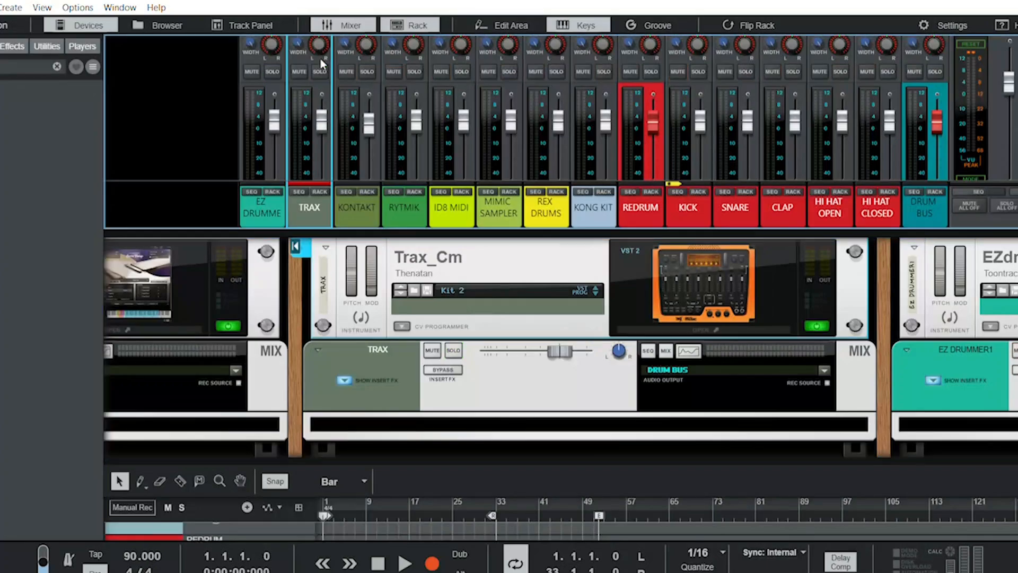
pyautogui.click(272, 71)
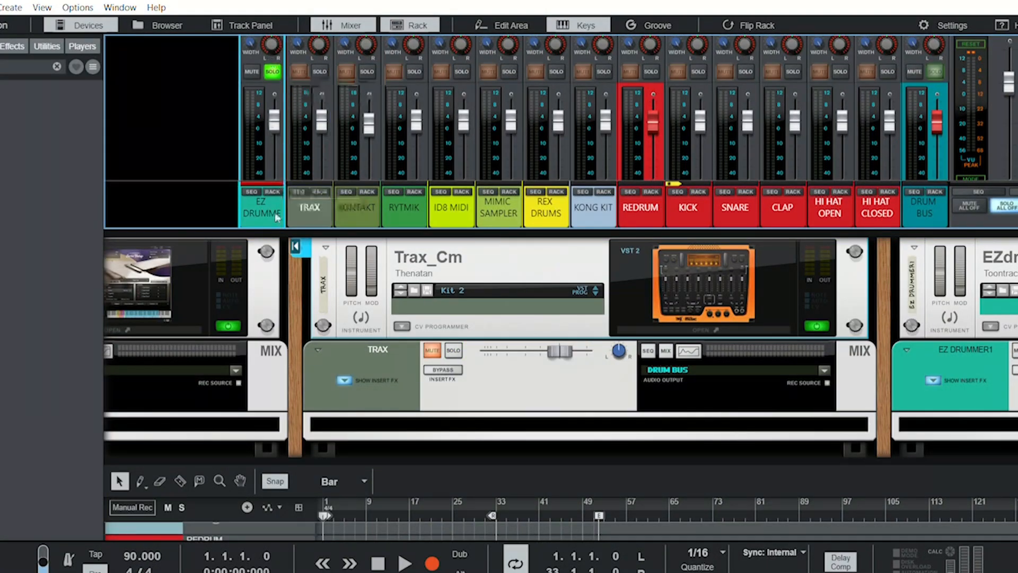
pyautogui.hscroll(-6, 234, 316)
pyautogui.hscroll(-15, 237, 321)
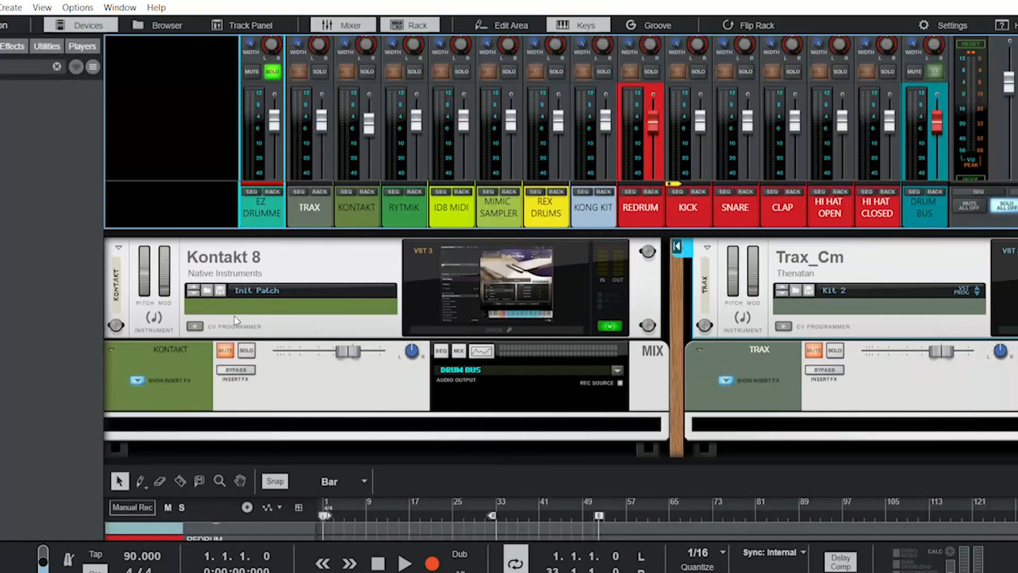
pyautogui.hscroll(-15, 234, 315)
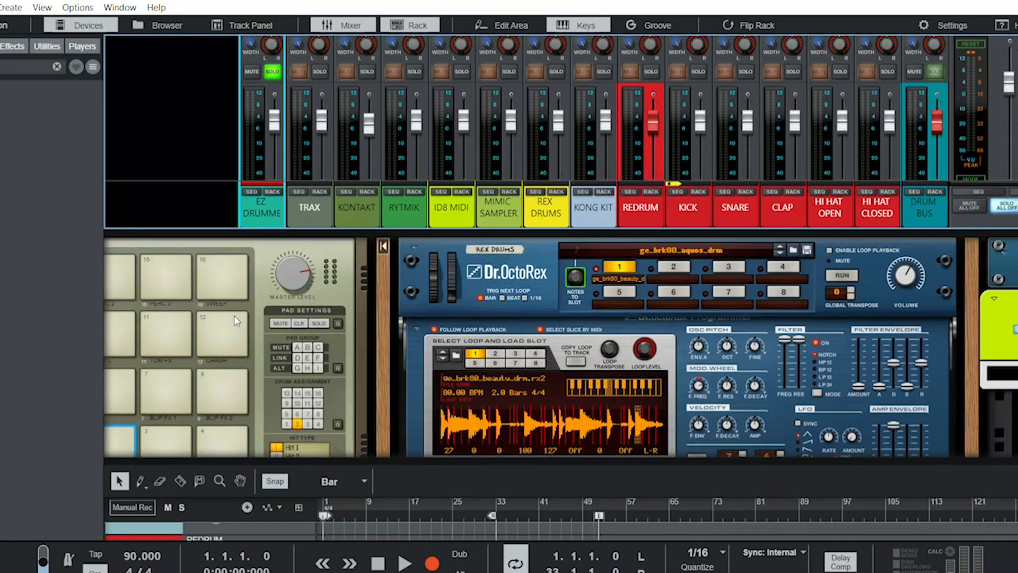
pyautogui.hscroll(-12, 233, 315)
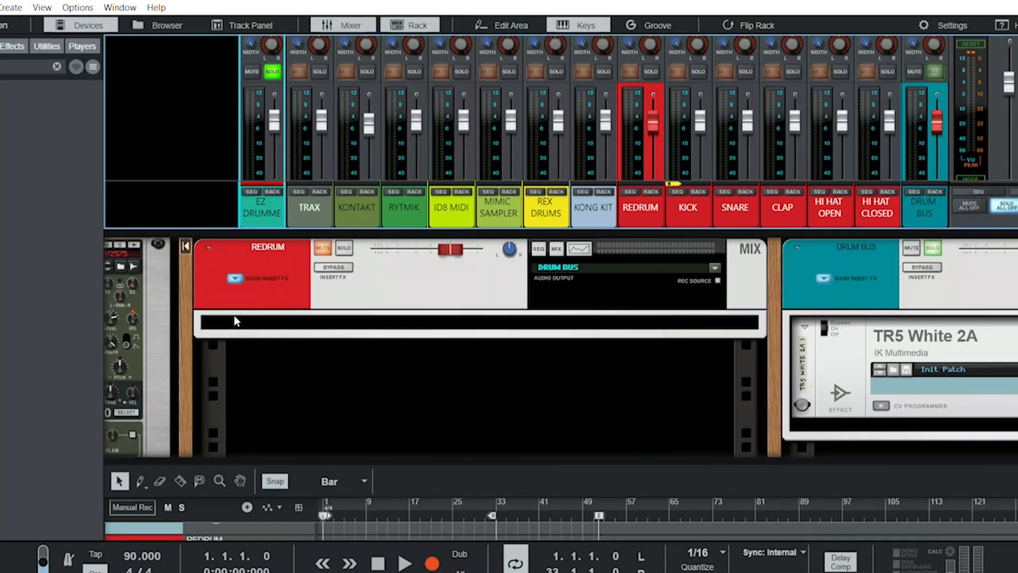
pyautogui.hscroll(10, 235, 319)
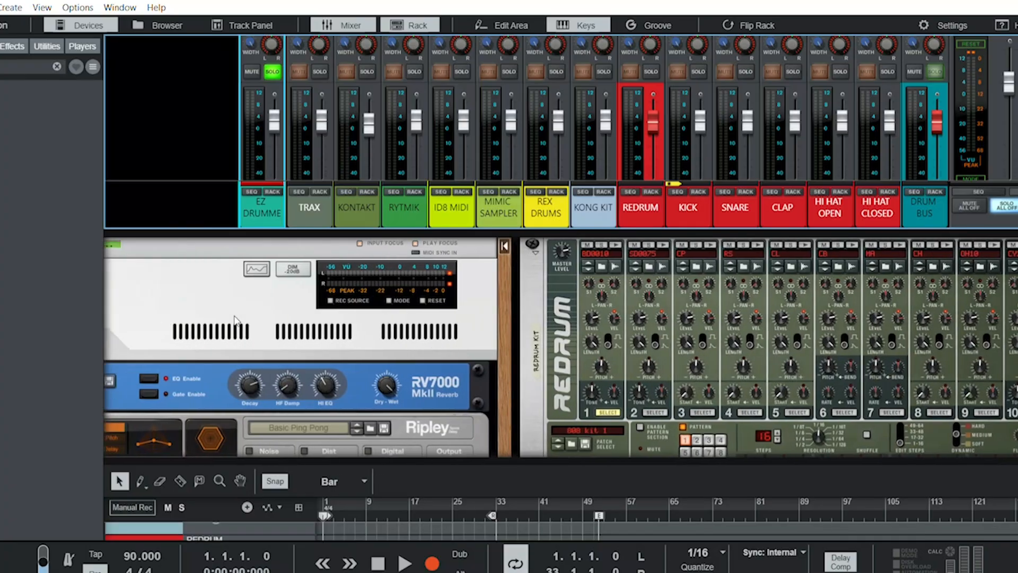
pyautogui.hscroll(10, 235, 317)
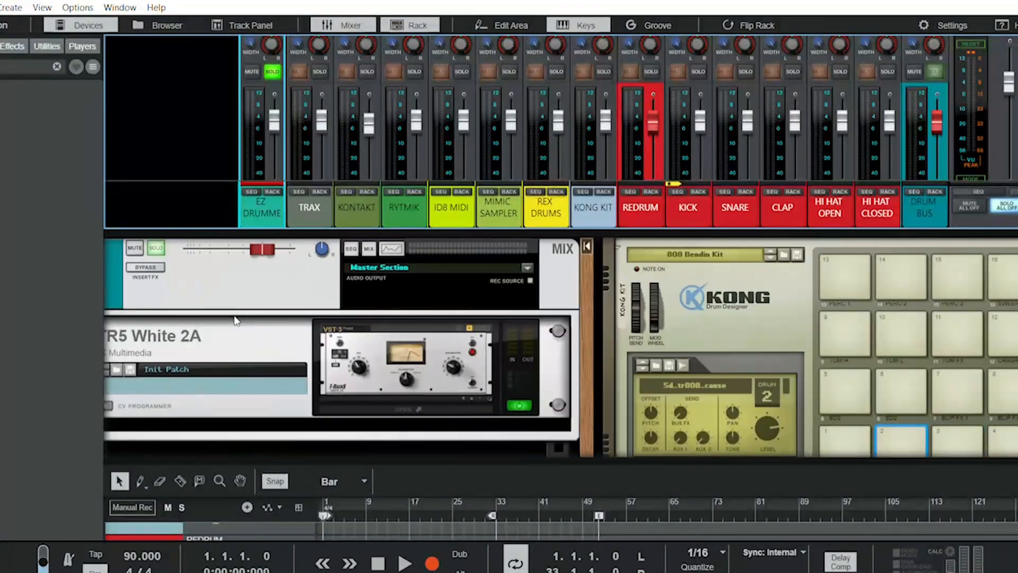
pyautogui.hscroll(10, 236, 320)
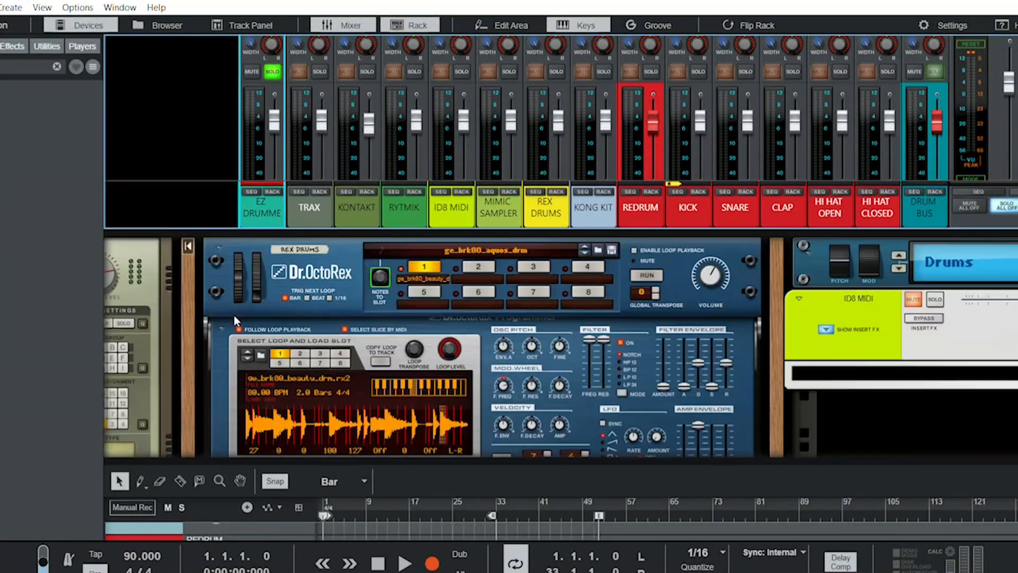
pyautogui.hscroll(10, 237, 321)
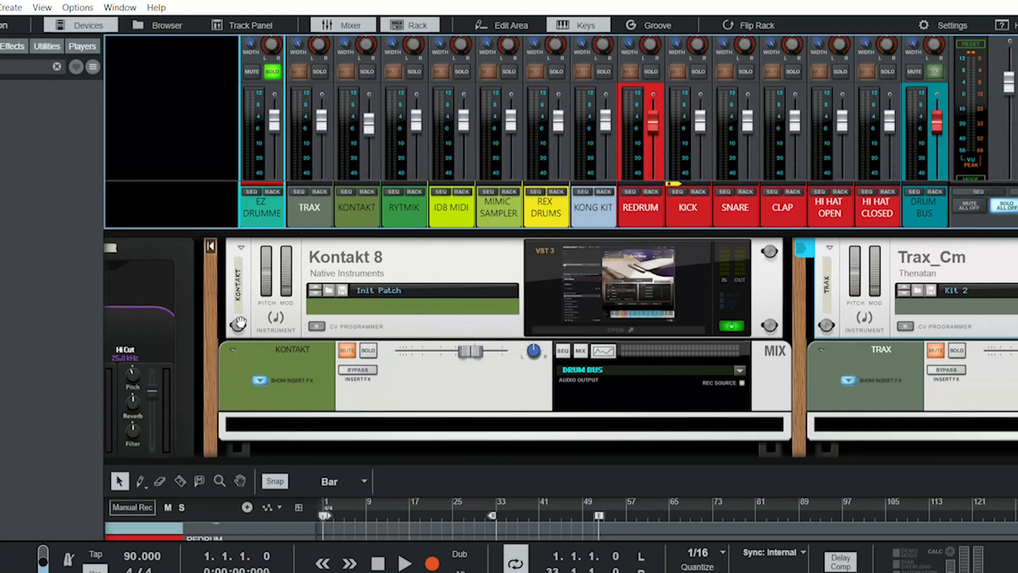
pyautogui.hscroll(5, 236, 321)
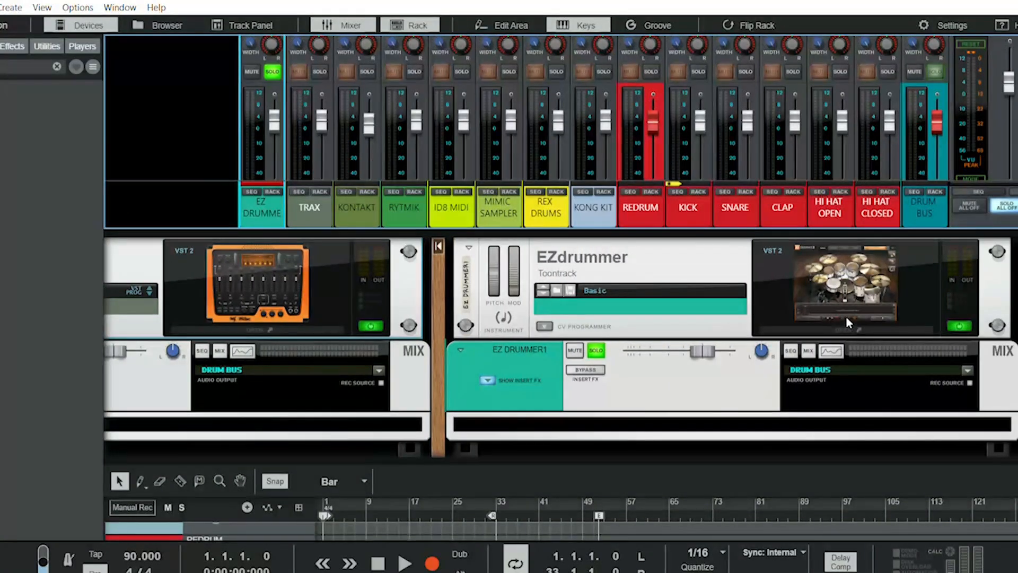
# - Open the EZdrummer plugin window, play the song twice to hear the soloed drums, stop playback and close the window
pyautogui.click(848, 315)
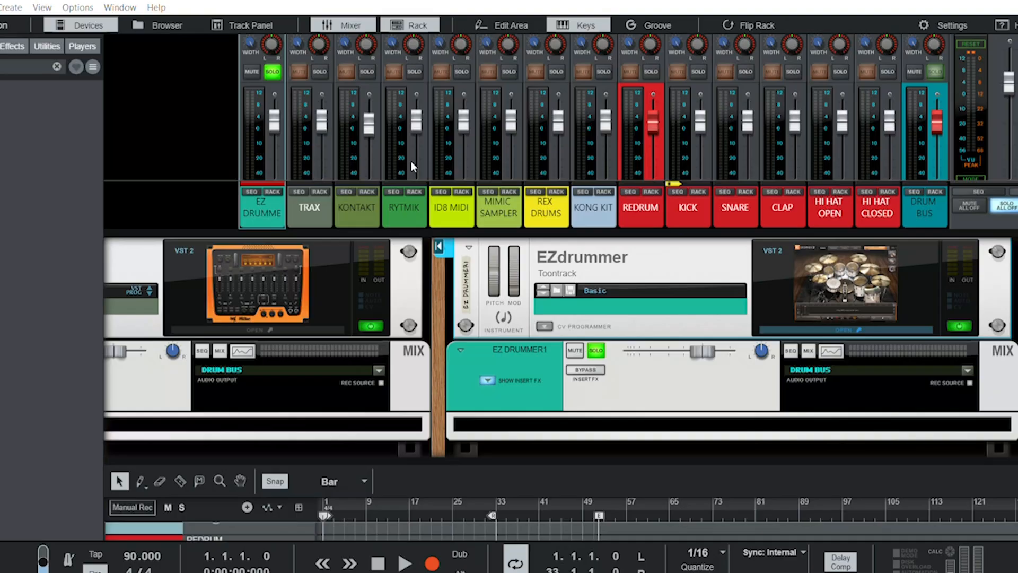
pyautogui.press('space')
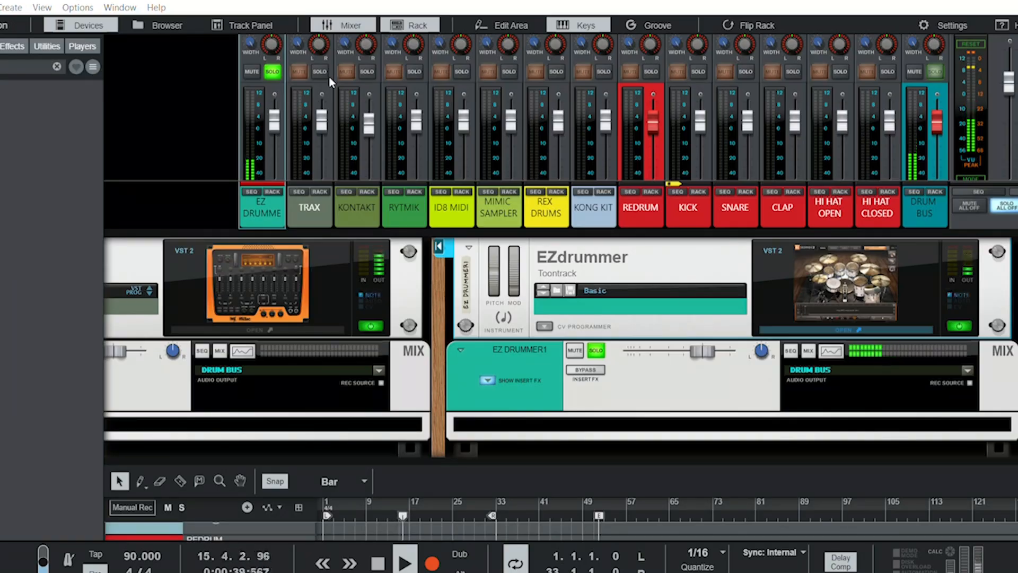
pyautogui.press('space')
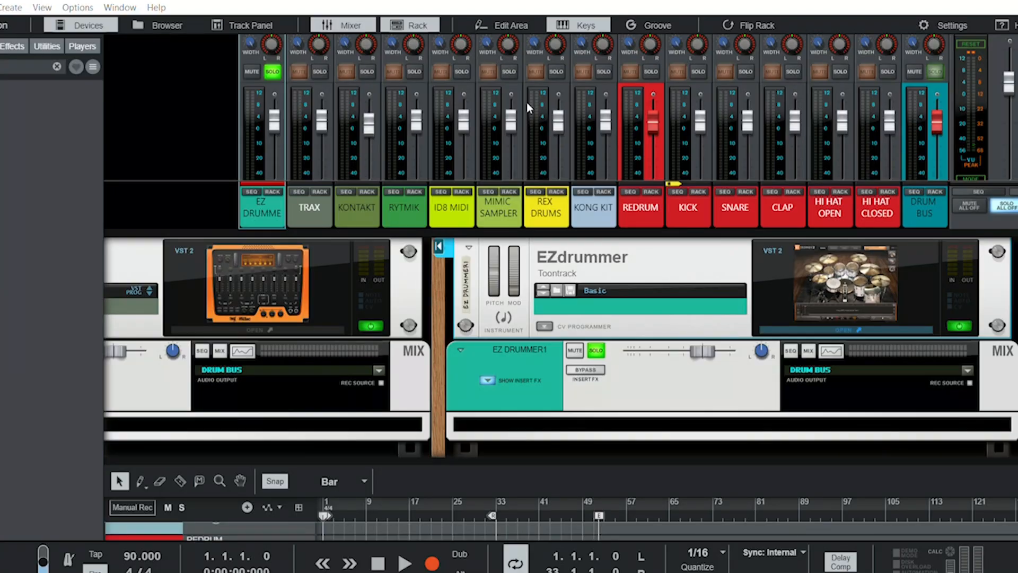
pyautogui.press('space')
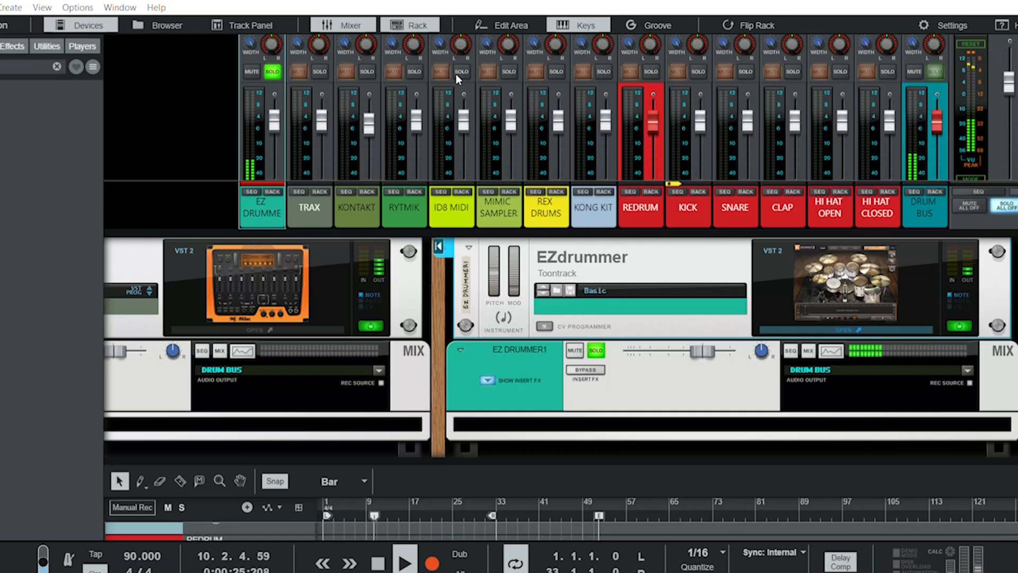
pyautogui.press('space')
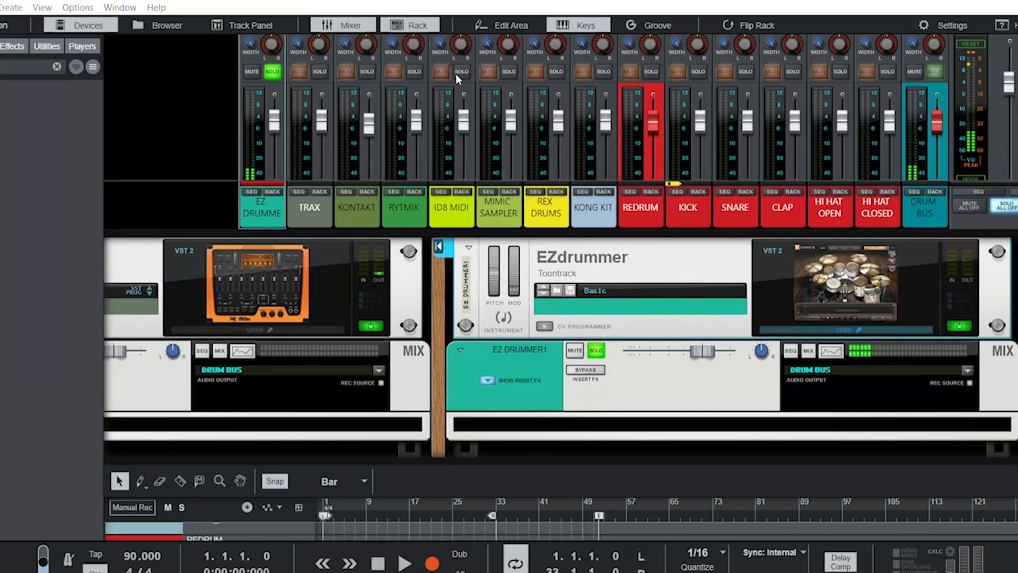
pyautogui.click(499, 10)
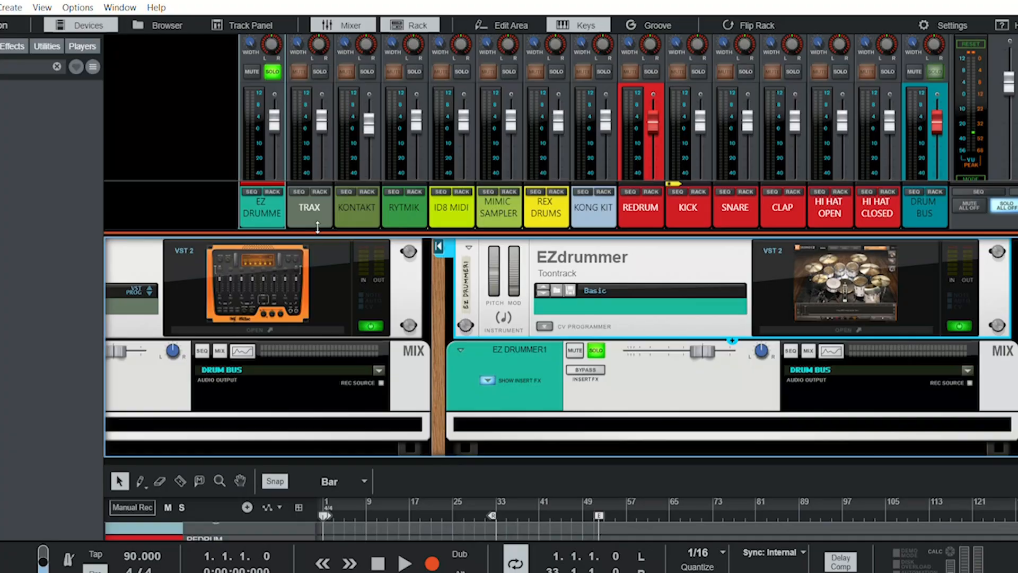
# - Solo the TRAX channel together with EZ DRUMMER, play the song to hear both drum parts, and stop playback
pyautogui.click(320, 69)
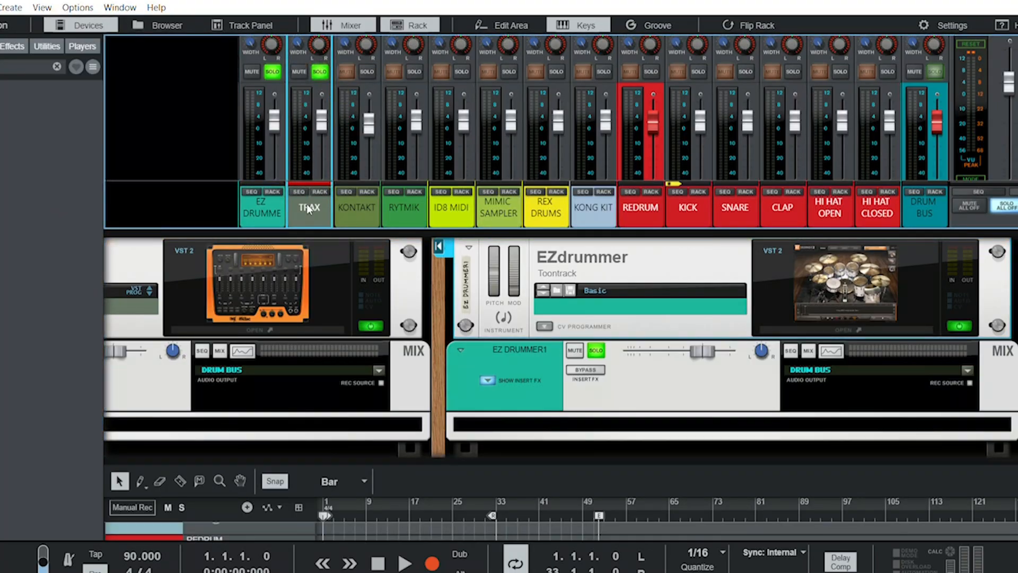
pyautogui.press('space')
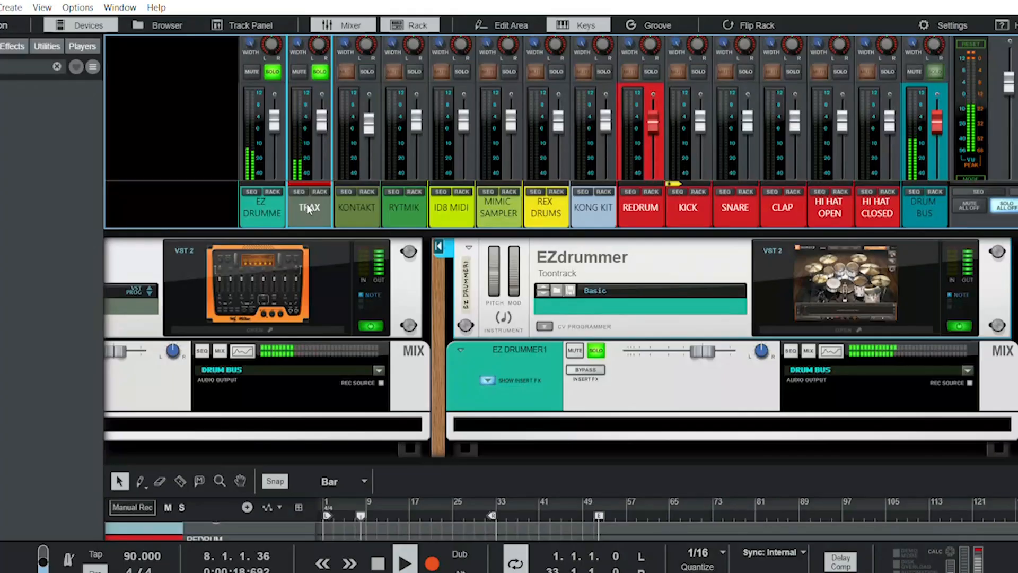
pyautogui.press('space')
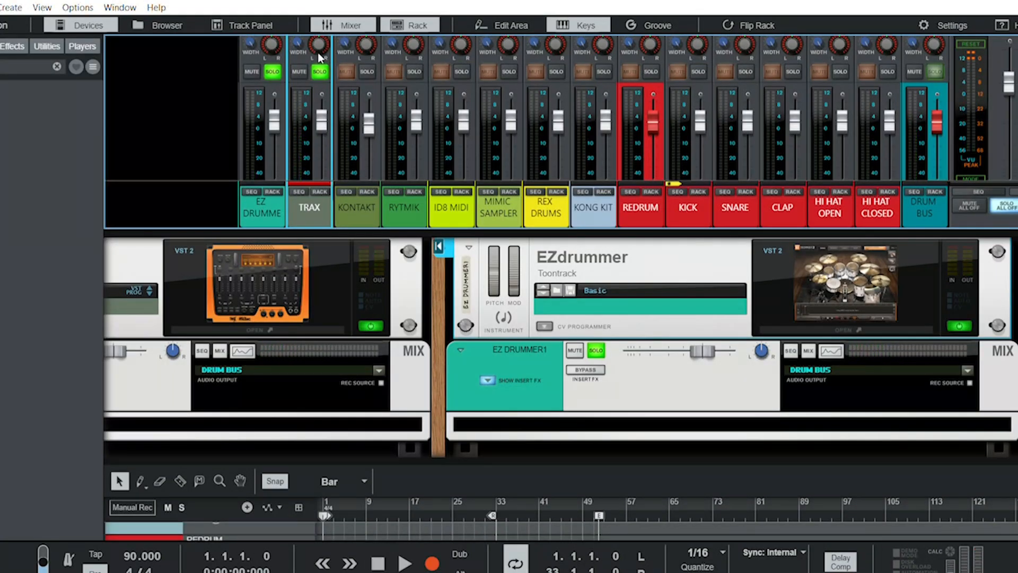
# - Turn off solo on the TRAX and EZ DRUMMER channels
pyautogui.click(320, 71)
pyautogui.click(271, 70)
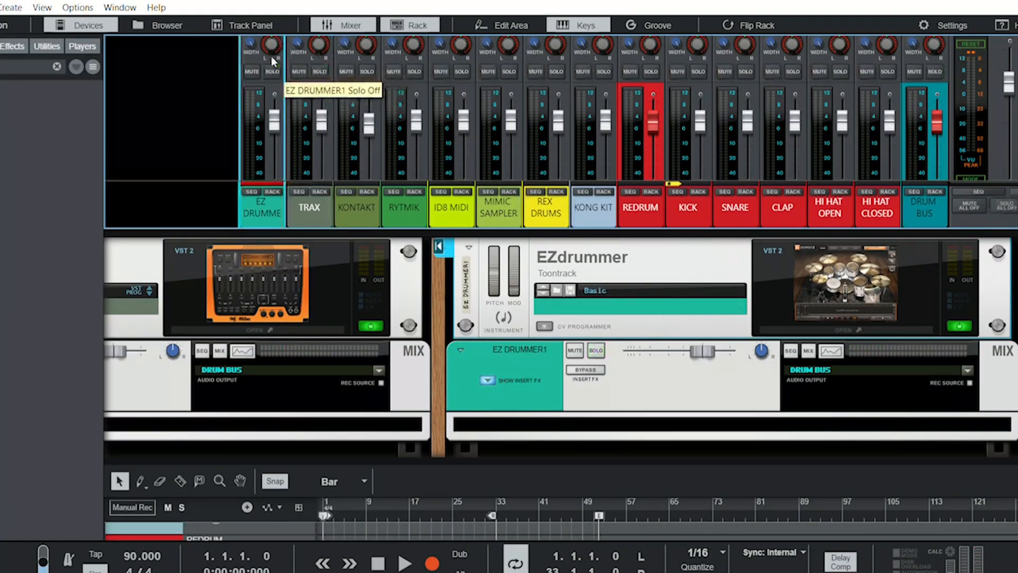